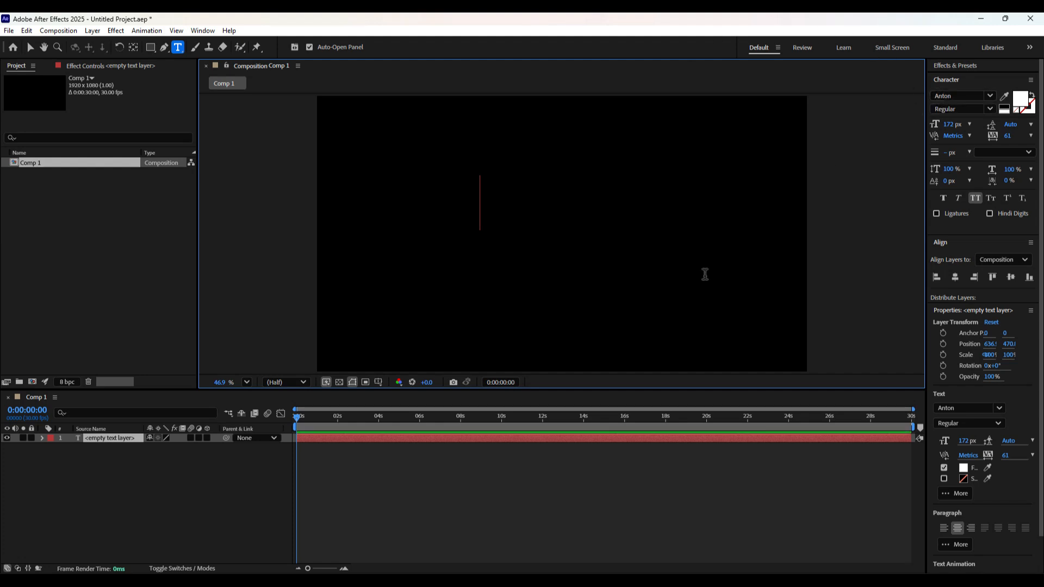
Enter the text "dream" in the empty text layer and finish the text editing
text(d)
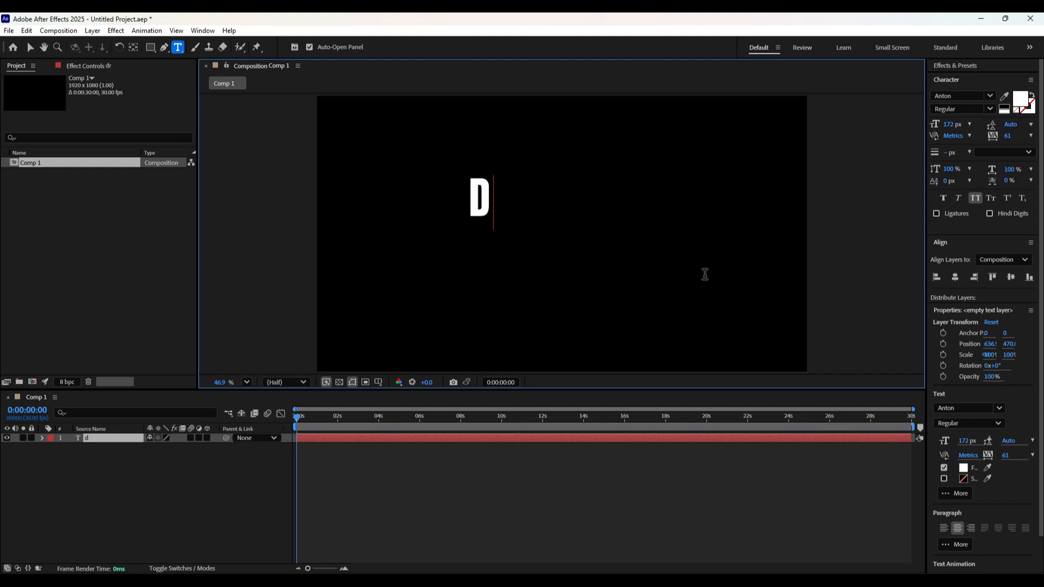
text(ream)
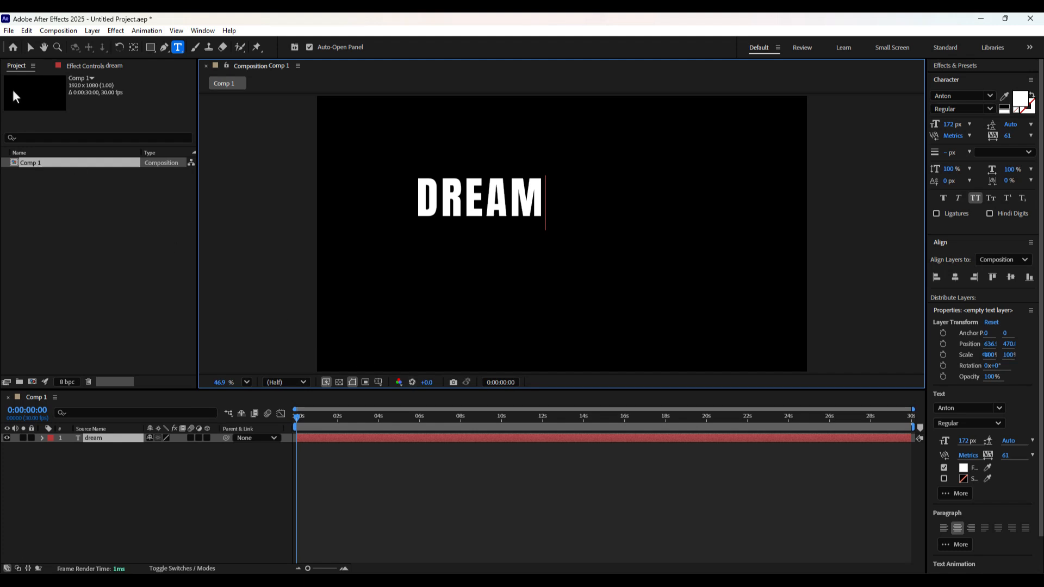
click(32, 48)
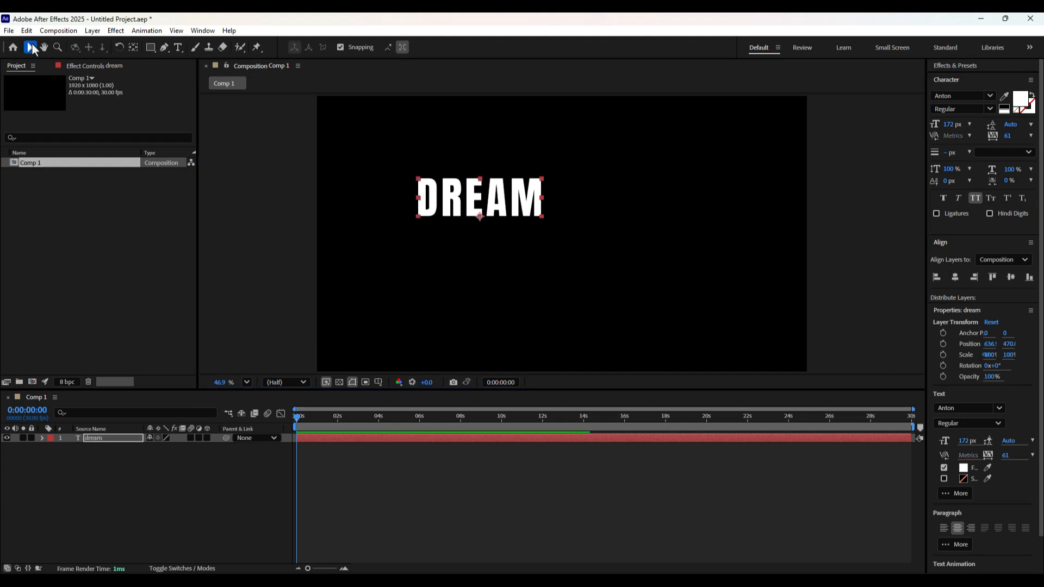
Duplicate the DREAM text layer and place the copy directly below the original
click(432, 206)
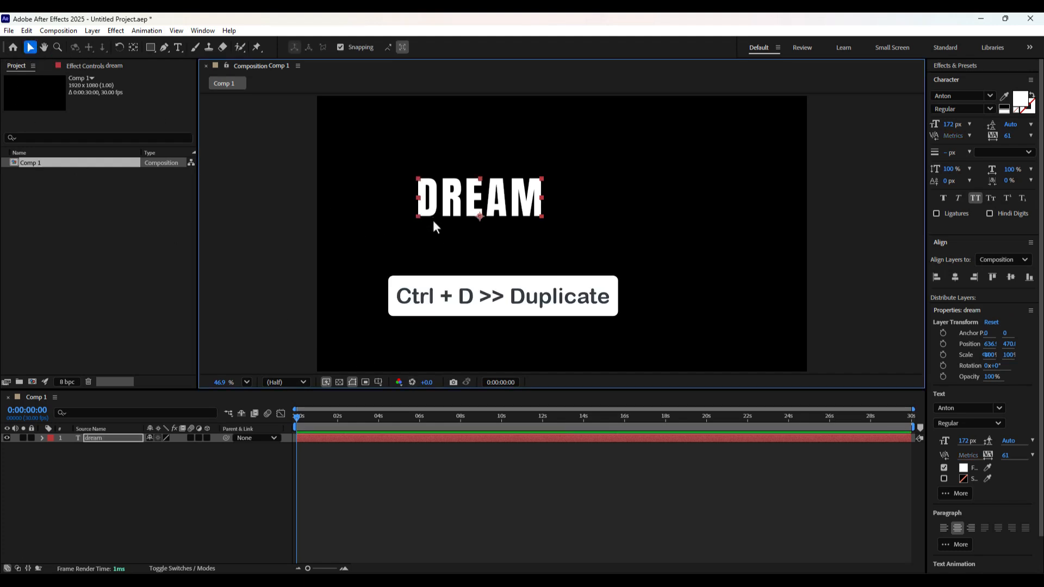
key(ctrl+d)
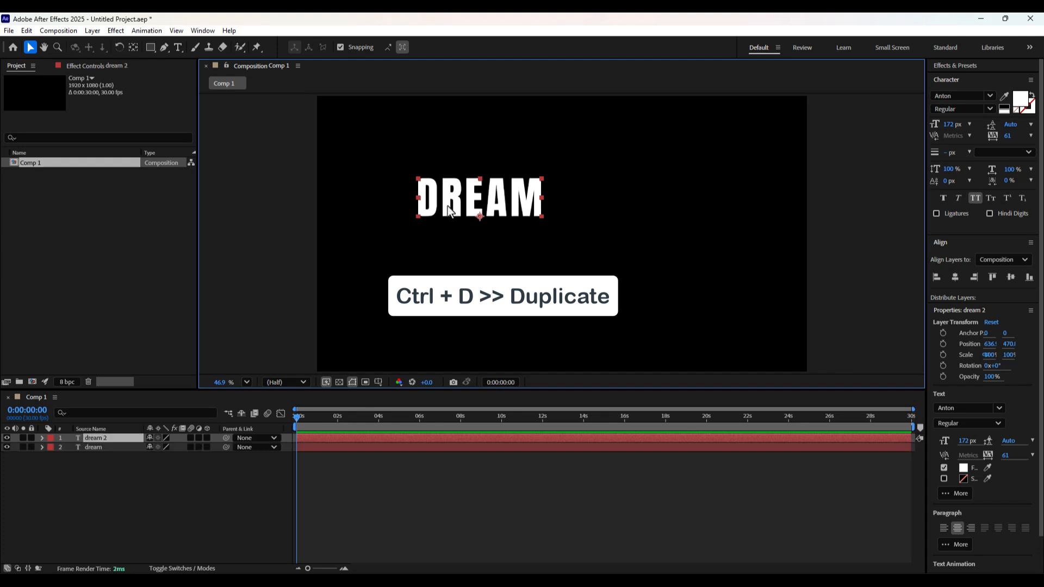
drag(447, 206, 449, 265)
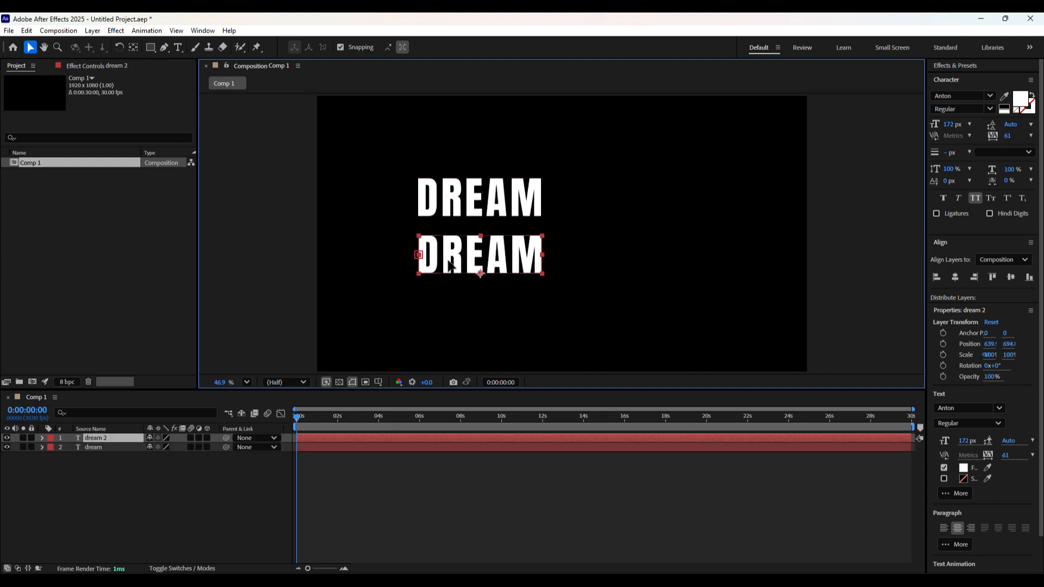
Show the Title/Action Safe guides and centre the upper DREAM text horizontally in the composition
click(456, 212)
click(379, 383)
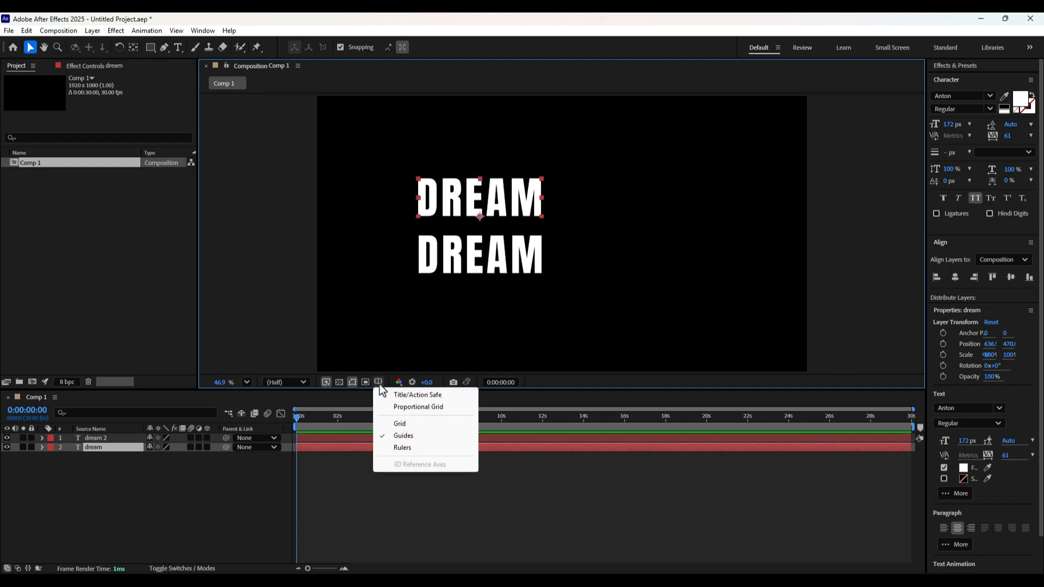
click(387, 395)
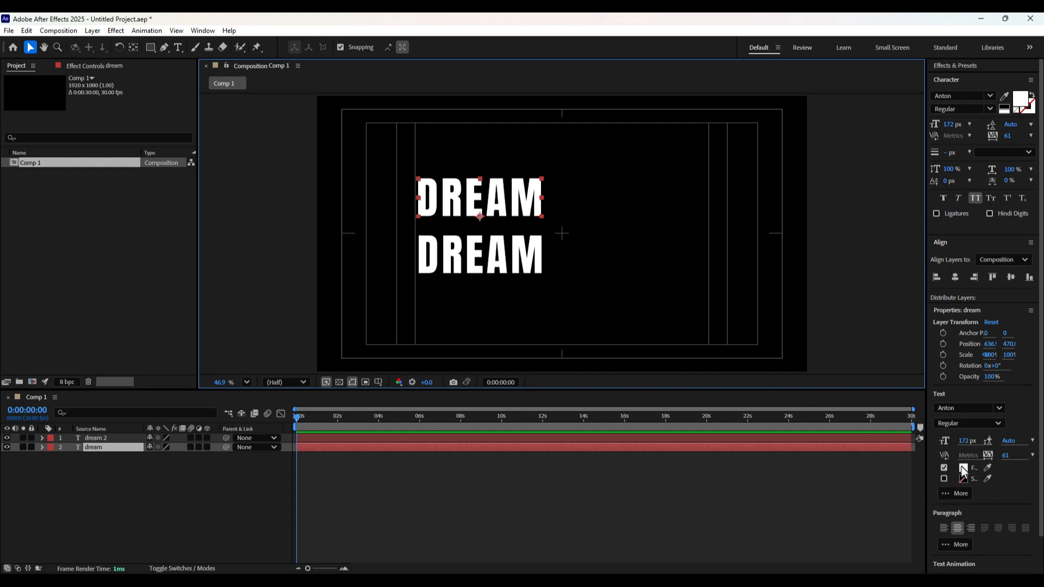
click(955, 277)
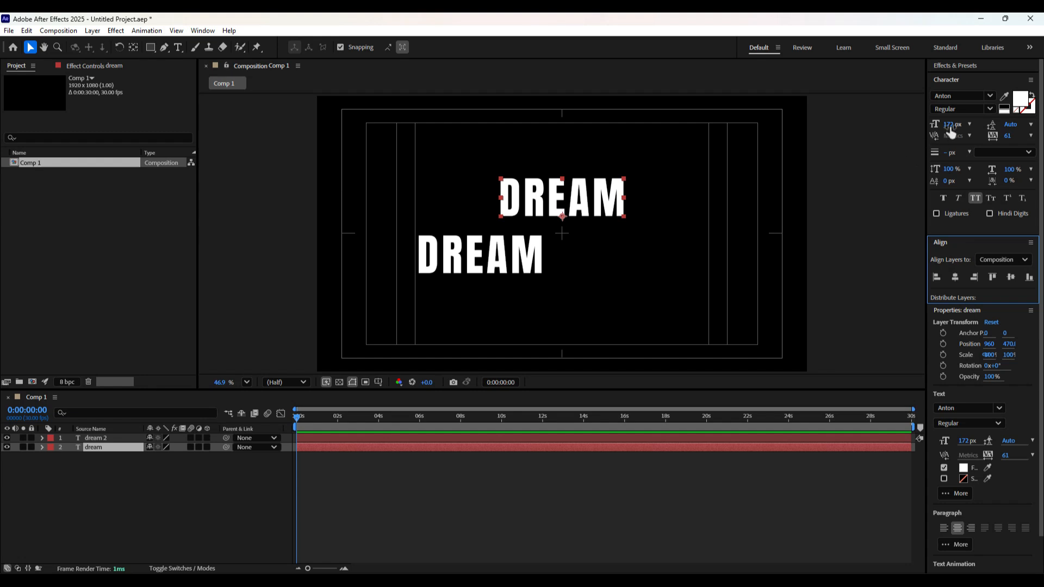
Enlarge the upper DREAM text to a font size of 409 px so it spans the inner vertical guides
drag(949, 129, 1028, 129)
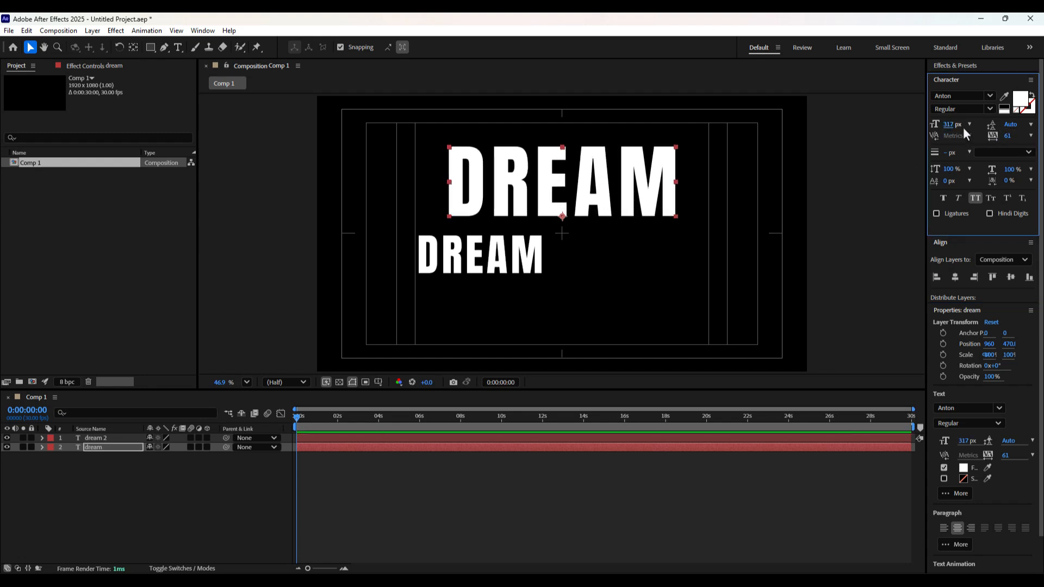
drag(948, 128, 1003, 127)
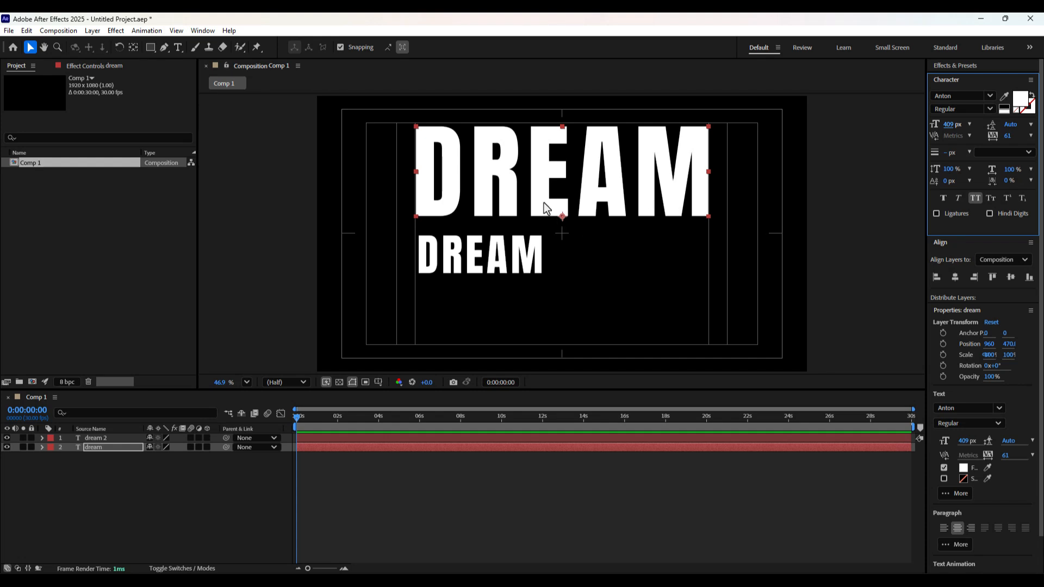
key(Down)
key(Down)
key(Down)
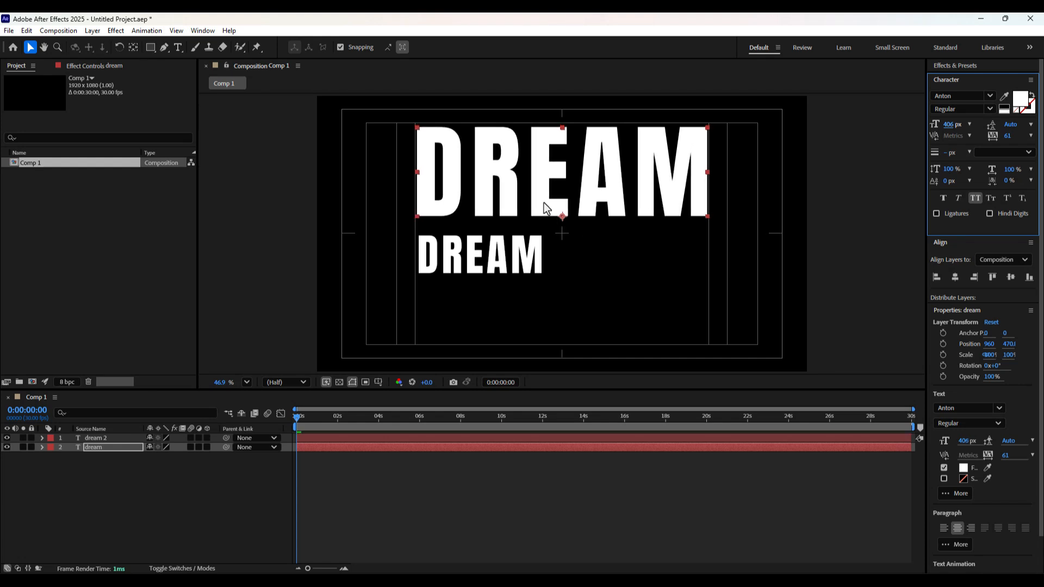
key(Up)
key(Up)
key(Up)
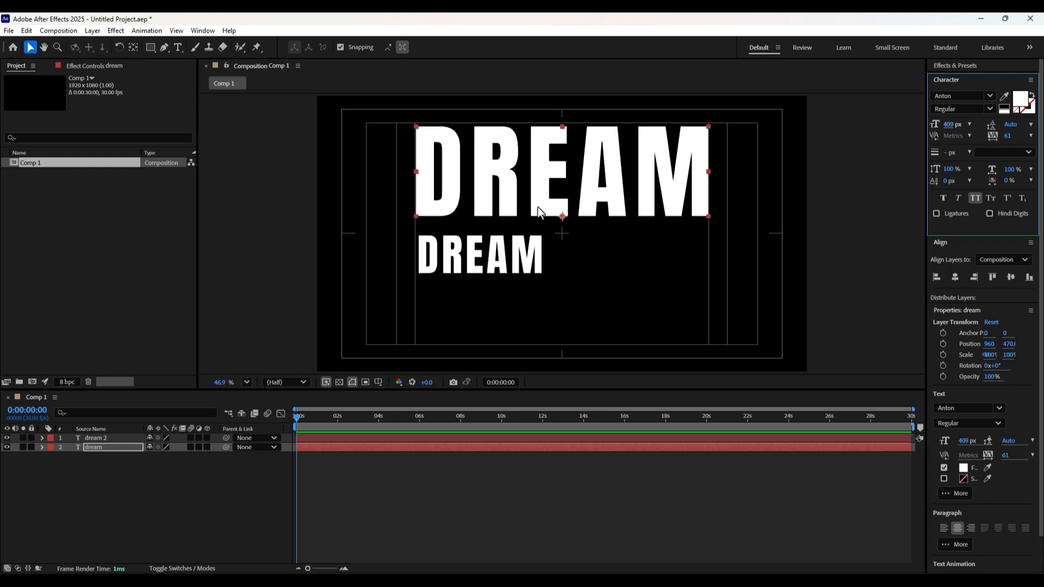
Move the large DREAM text down to about y 500 and centre both text layers horizontally in the composition
drag(540, 208, 540, 212)
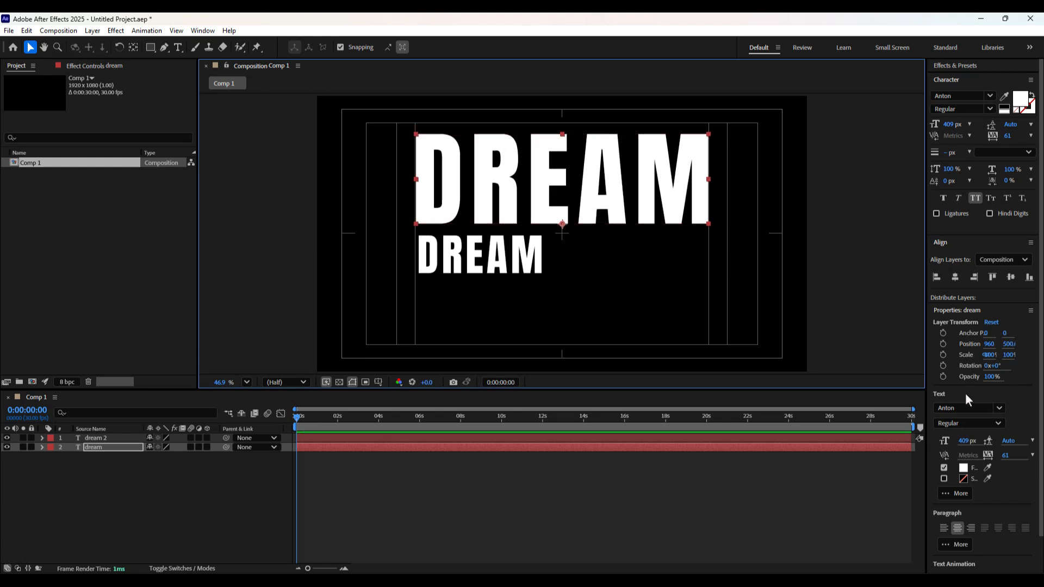
click(949, 278)
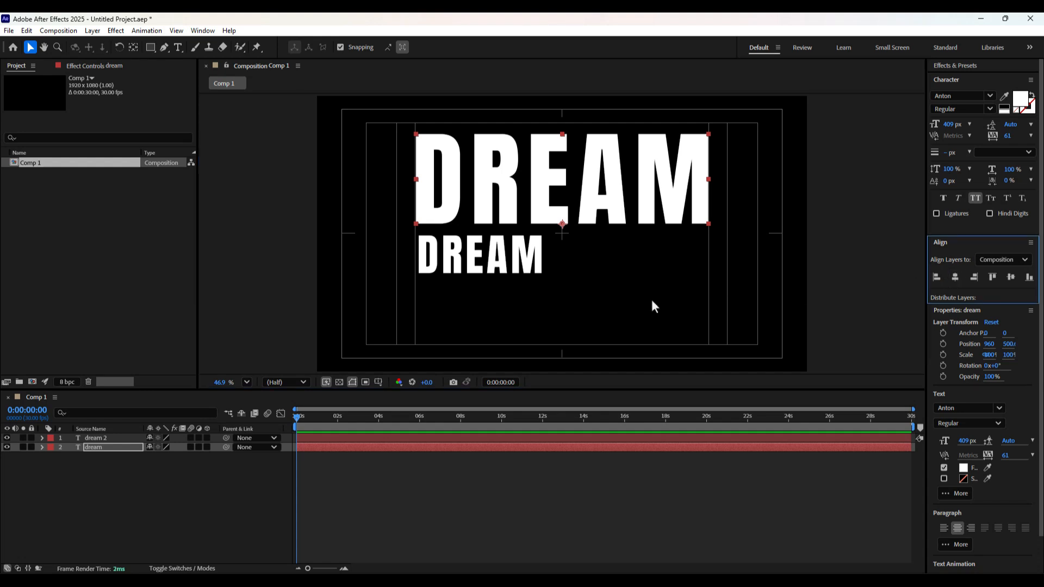
click(531, 263)
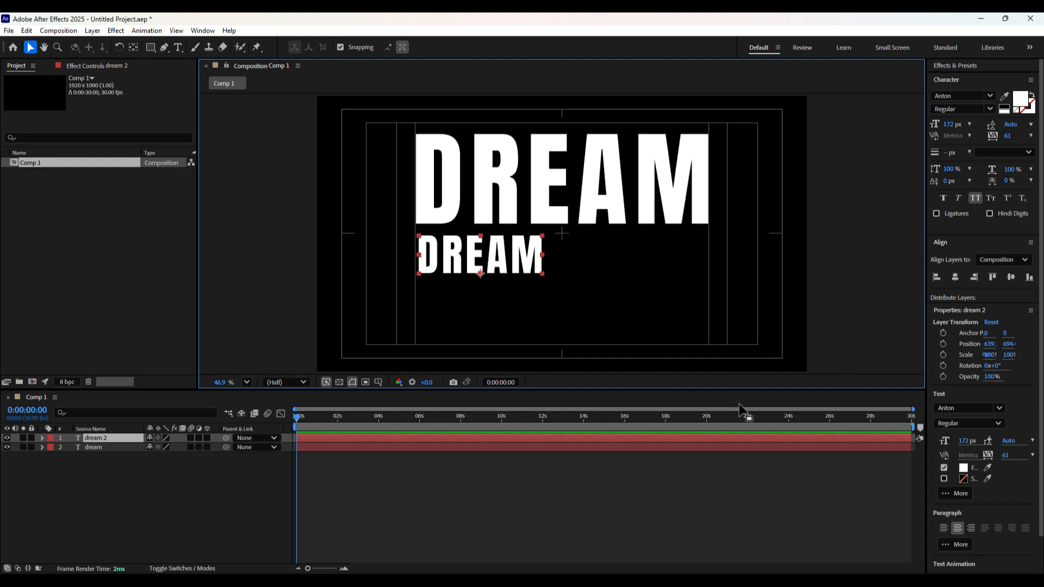
click(952, 278)
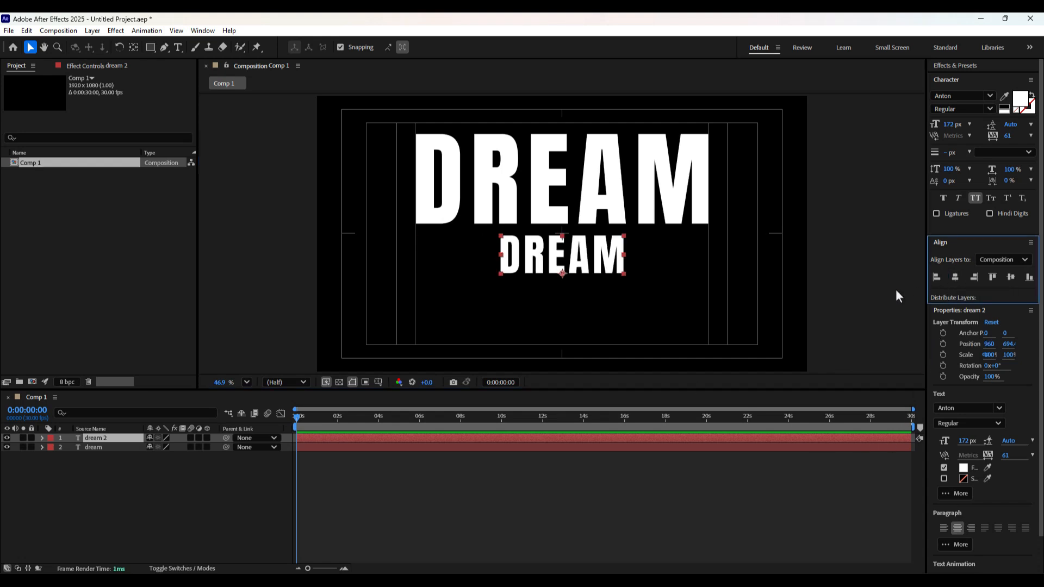
Replace the lower DREAM text with "motiongraphic"
double_click(608, 263)
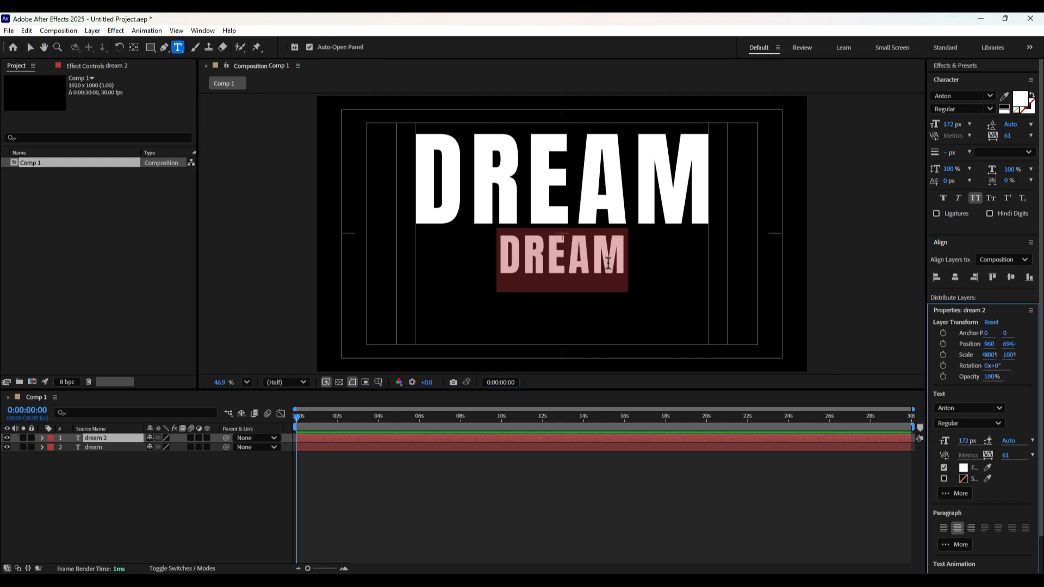
text(m)
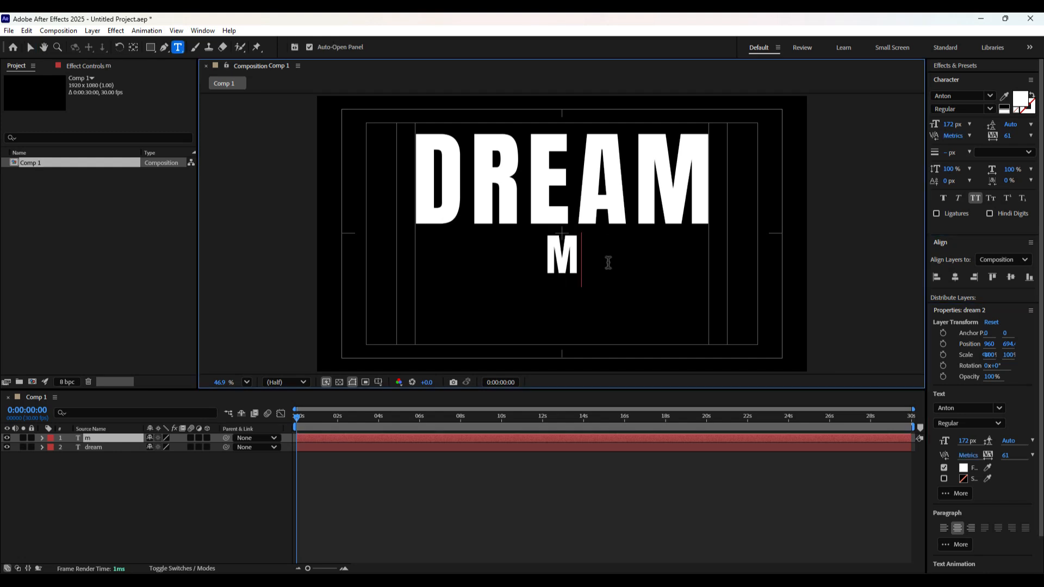
text(otion)
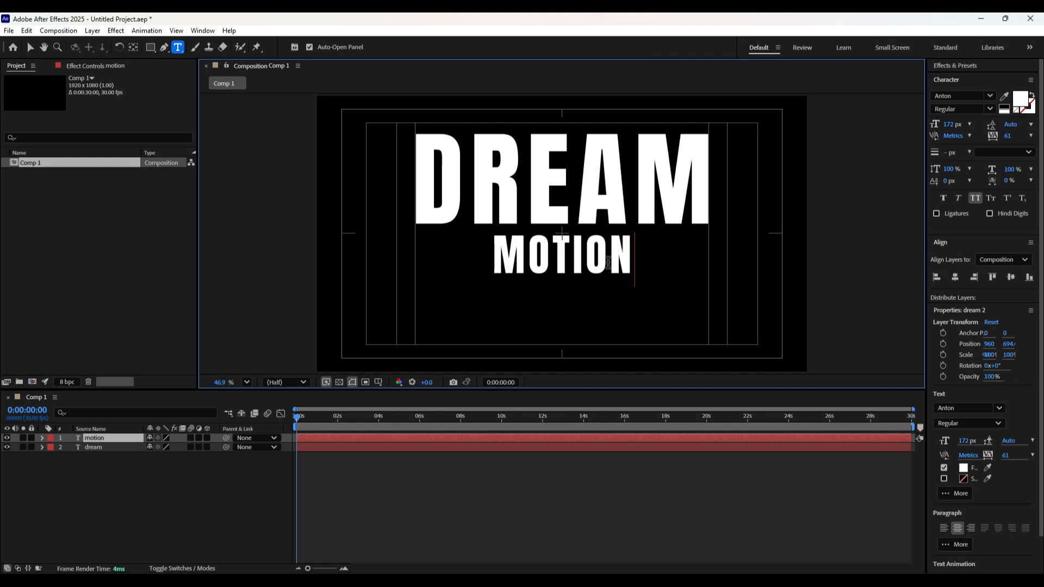
text(gra)
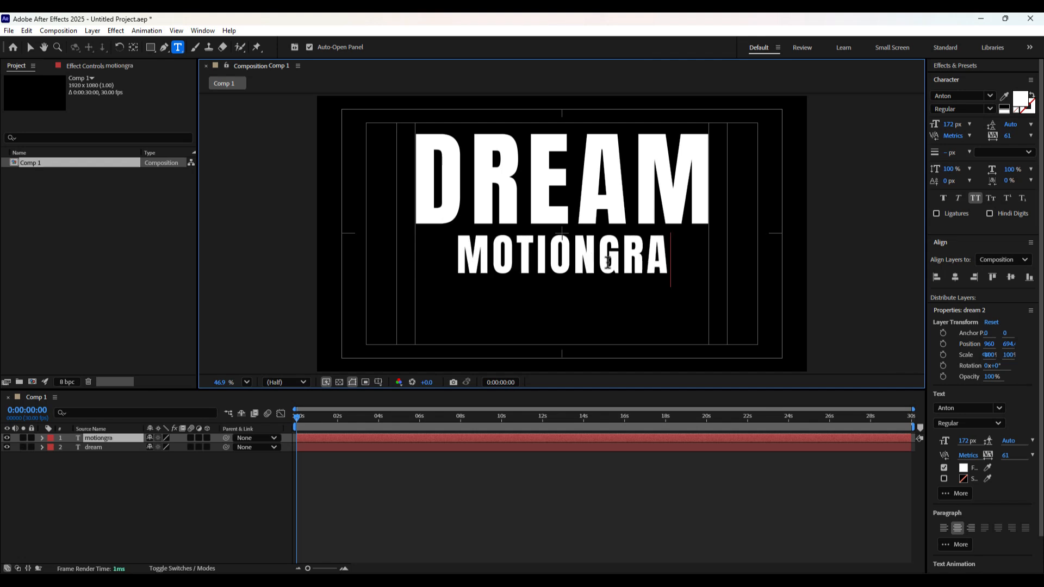
text(phic)
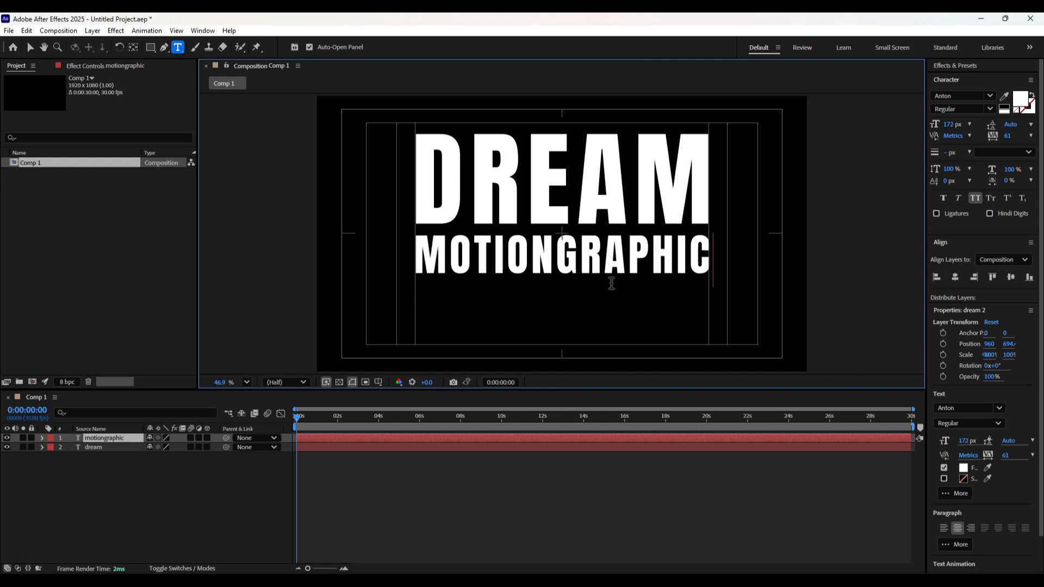
click(31, 47)
click(543, 263)
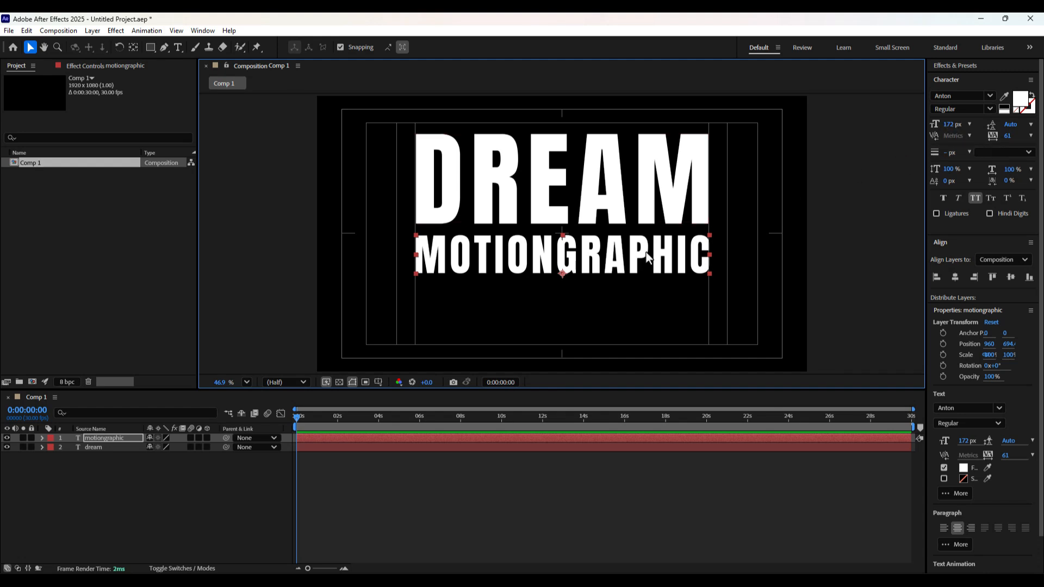
Swap the DREAM text's fill and stroke for an outlined look and set its font size to 407 px, centred horizontally
click(683, 190)
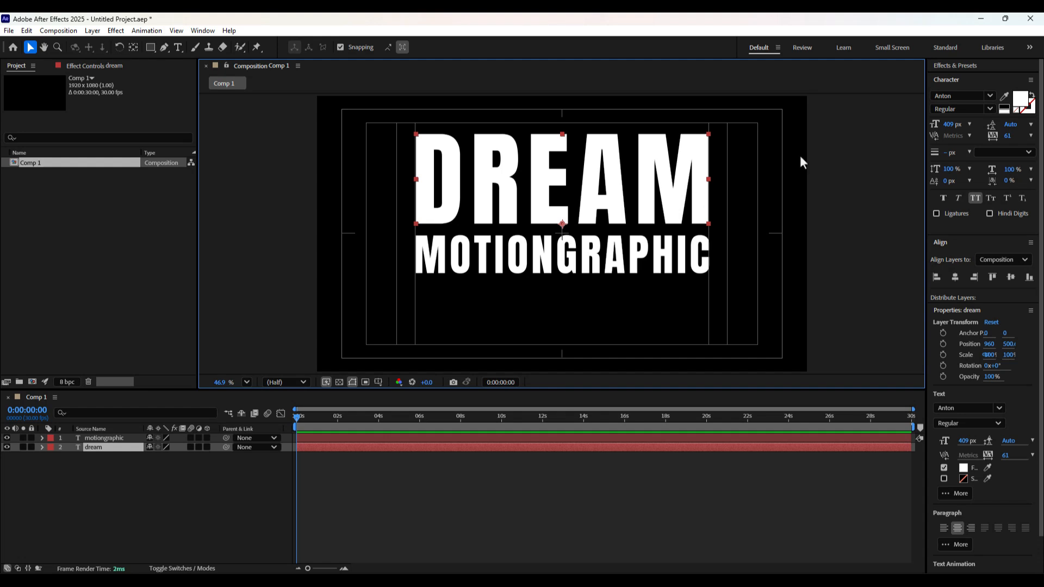
click(1031, 96)
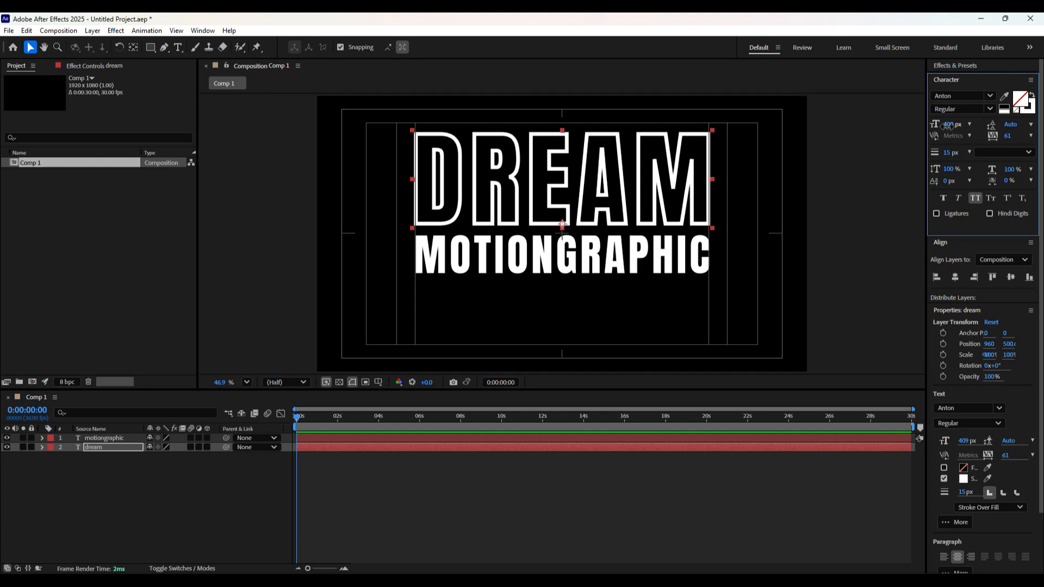
drag(946, 126, 945, 126)
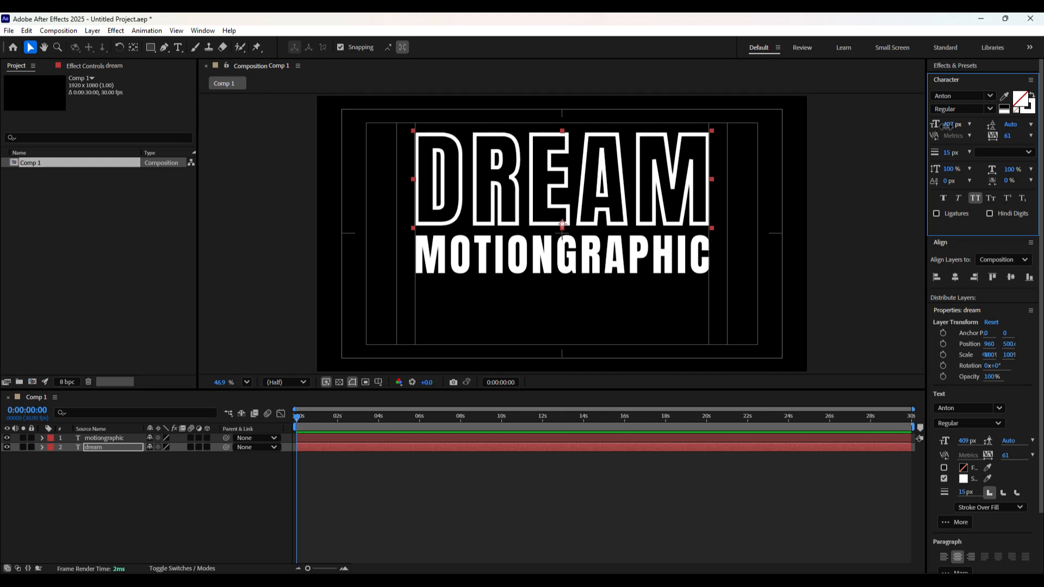
click(624, 228)
click(954, 276)
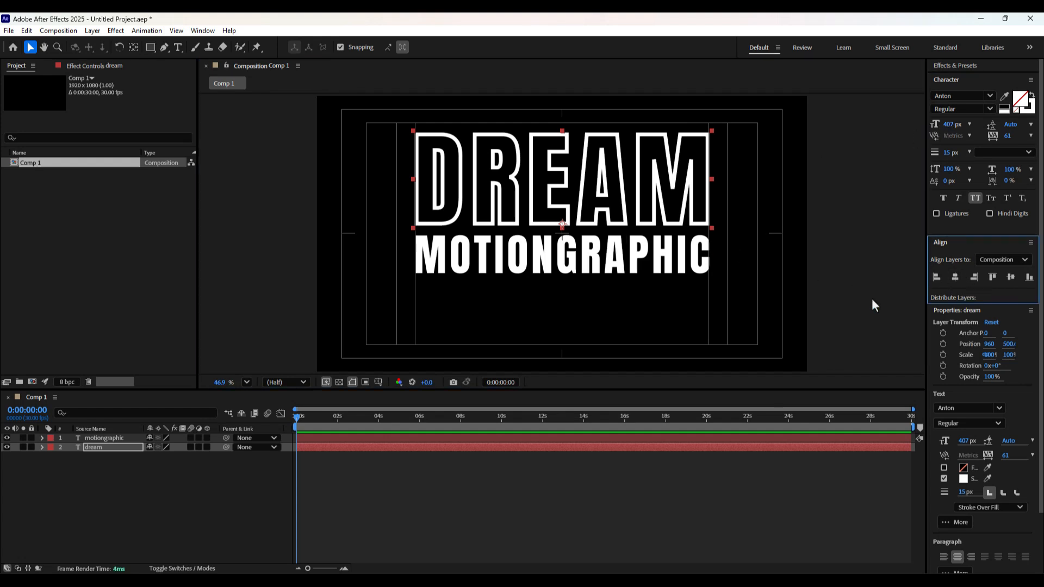
Nudge the MOTIONGRAPHIC text straight down to about y 766
click(591, 270)
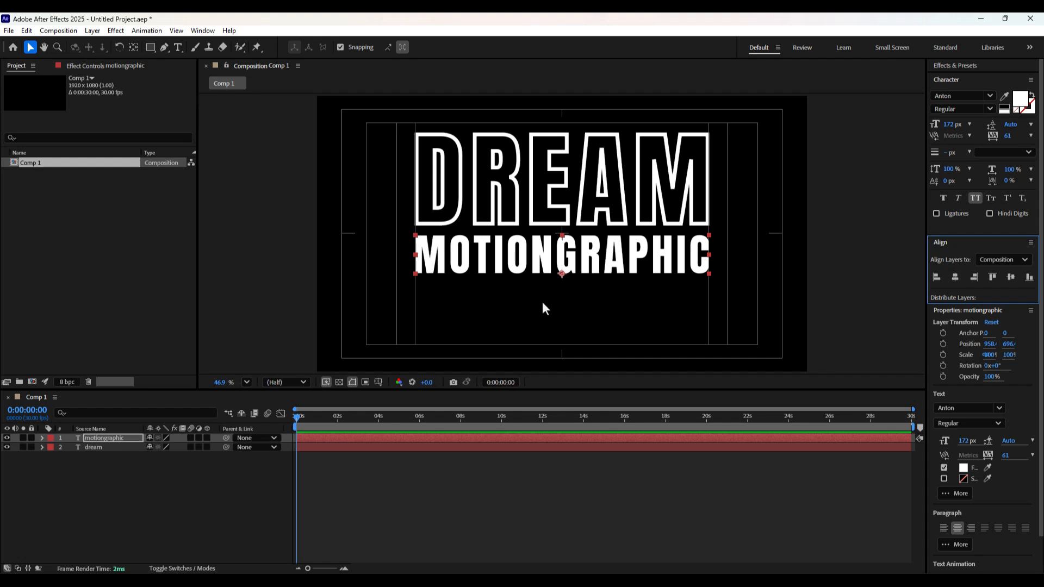
key(Down)
key(Down)
key(Down)
key(Down)
key(Down)
key(Down)
key(Down)
key(Down)
key(Down)
key(Down)
key(Down)
key(Down)
key(Down)
key(Down)
key(Down)
key(Down)
key(Down)
key(Down)
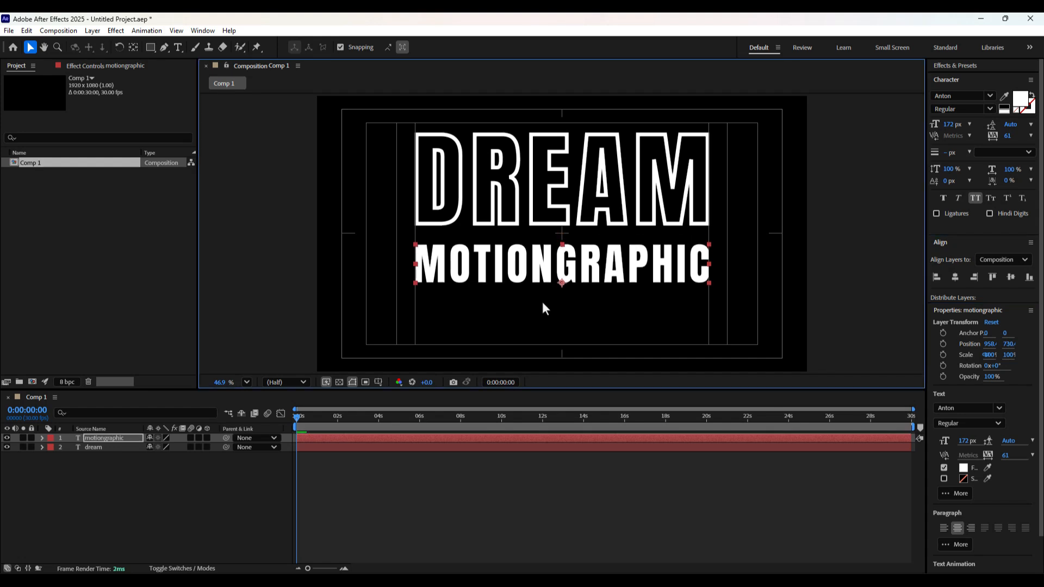
key(Down)
key(Down)
key(Down)
key(Down)
key(Down)
key(Down)
key(Down)
key(Down)
key(Down)
key(Down)
key(Down)
key(Down)
key(Down)
key(Down)
key(Down)
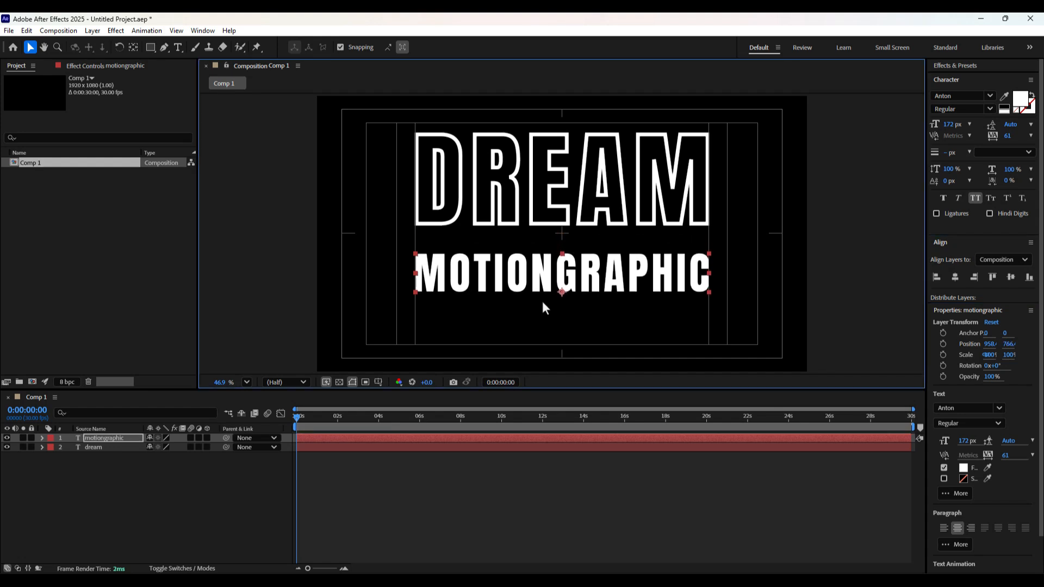
Nudge the outlined DREAM text down to about y 598, just above MOTIONGRAPHIC
click(485, 223)
key(Down)
key(Down)
key(Down)
key(Down)
key(Down)
key(Down)
key(Down)
key(Down)
key(Down)
key(Down)
key(Down)
key(Down)
key(Down)
key(Down)
key(Down)
key(Down)
key(Down)
key(Down)
key(Down)
key(Down)
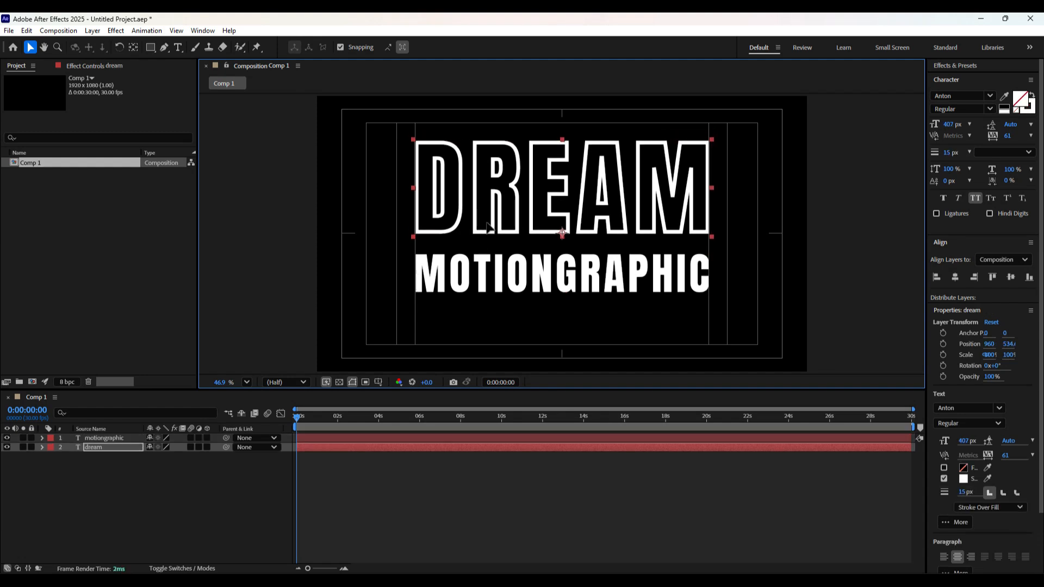
key(Down)
key(Down)
key(Down)
key(Down)
key(Down)
key(Down)
key(Down)
key(Down)
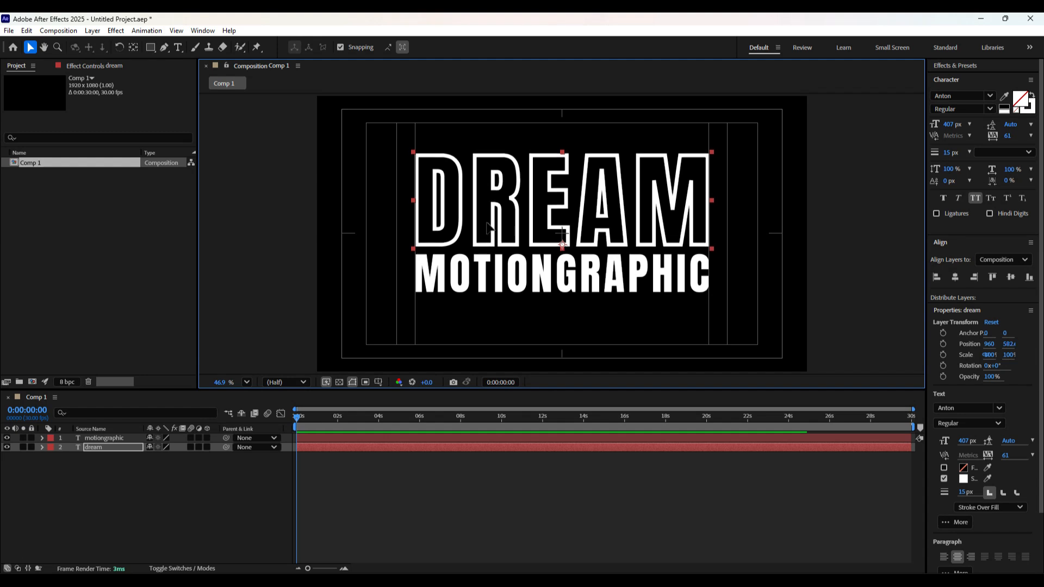
key(Down)
key(Down)
key(Down)
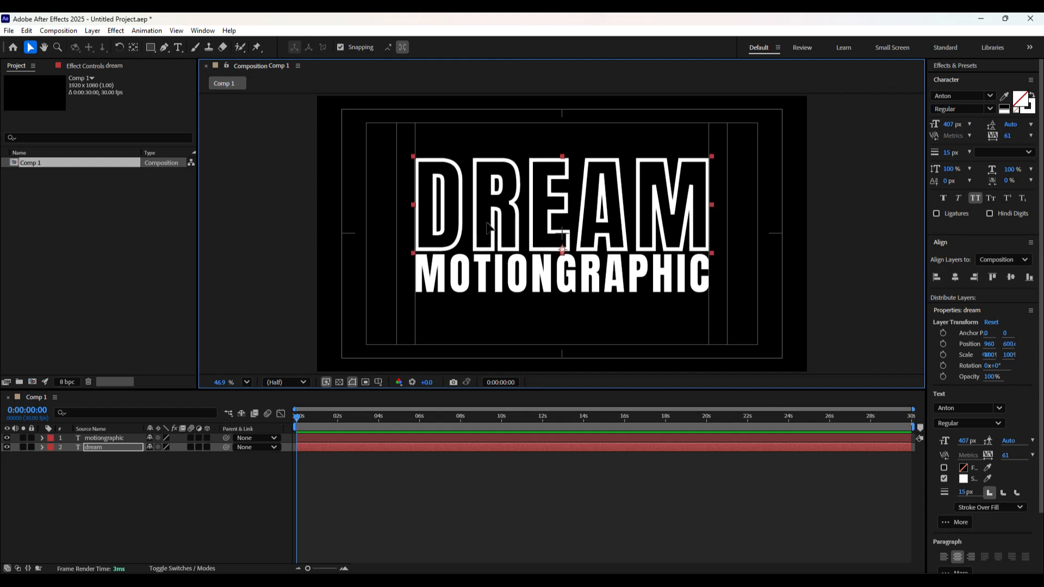
key(Up)
key(Up)
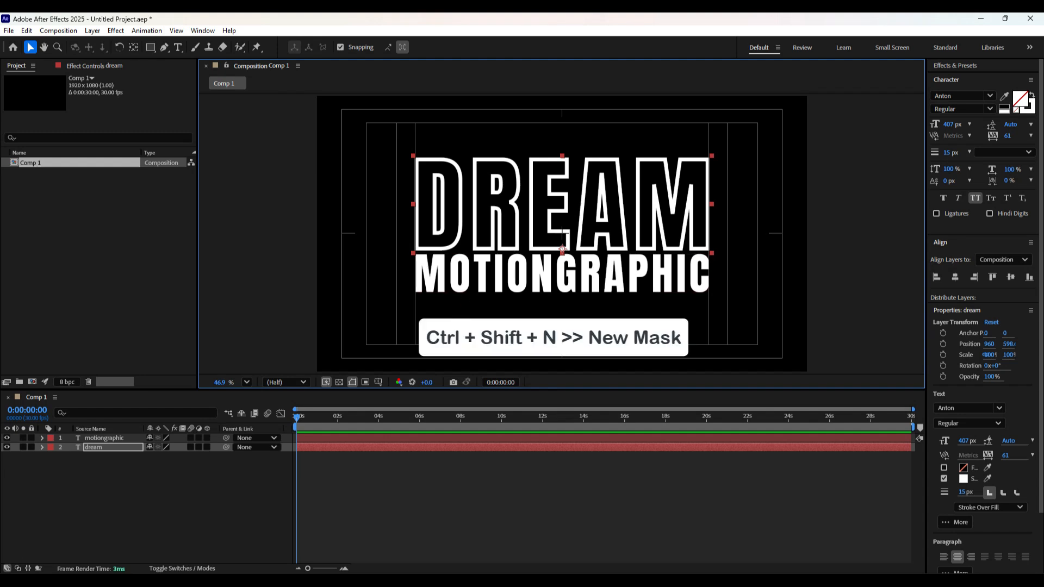
Add a new rectangular mask around the outlined DREAM text layer
key(ctrl+shift+n)
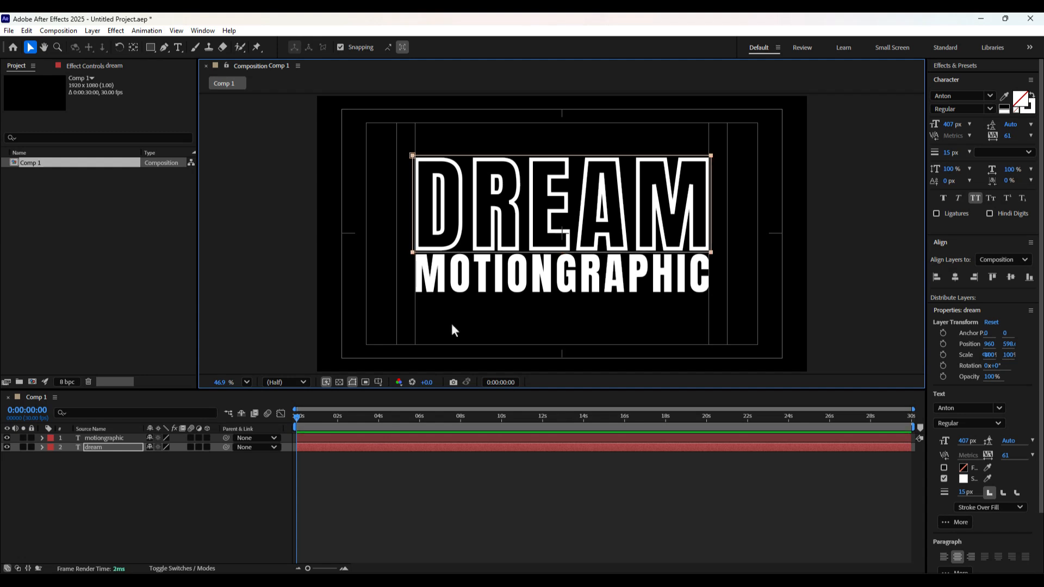
Add a new rectangular mask around the MOTIONGRAPHIC text layer
click(42, 448)
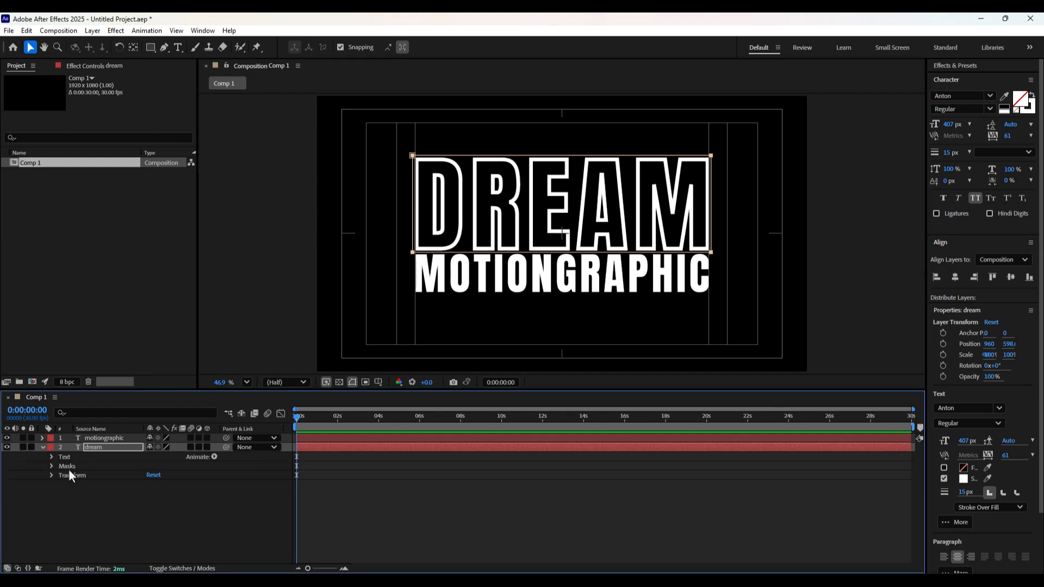
click(42, 438)
click(96, 438)
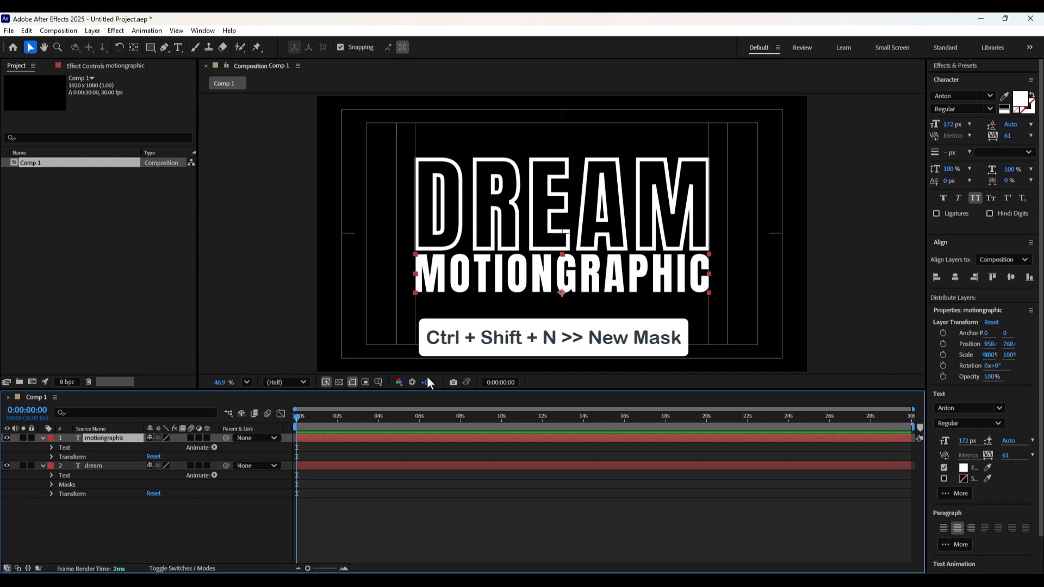
key(ctrl+shift+n)
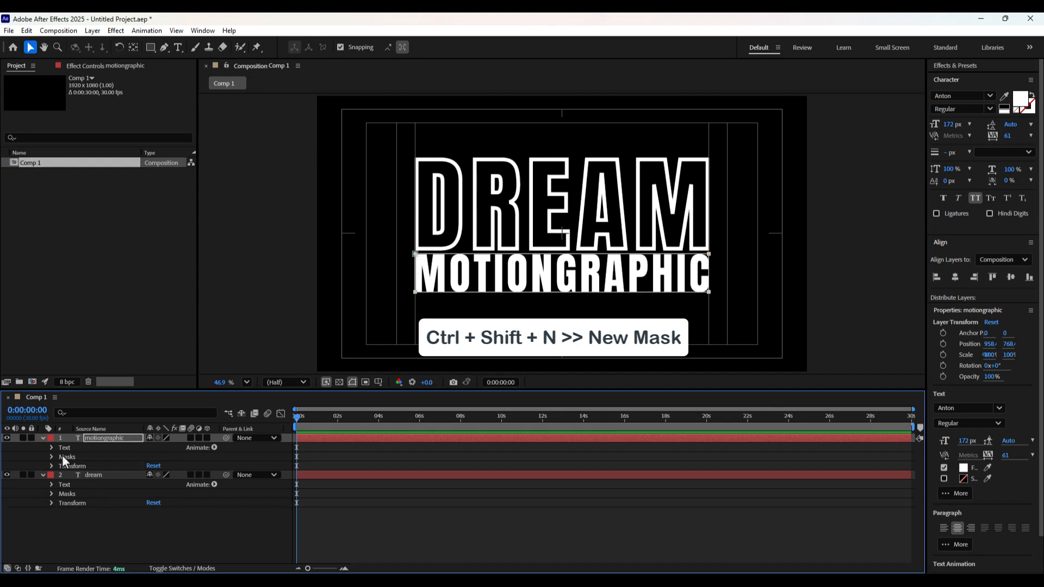
click(43, 438)
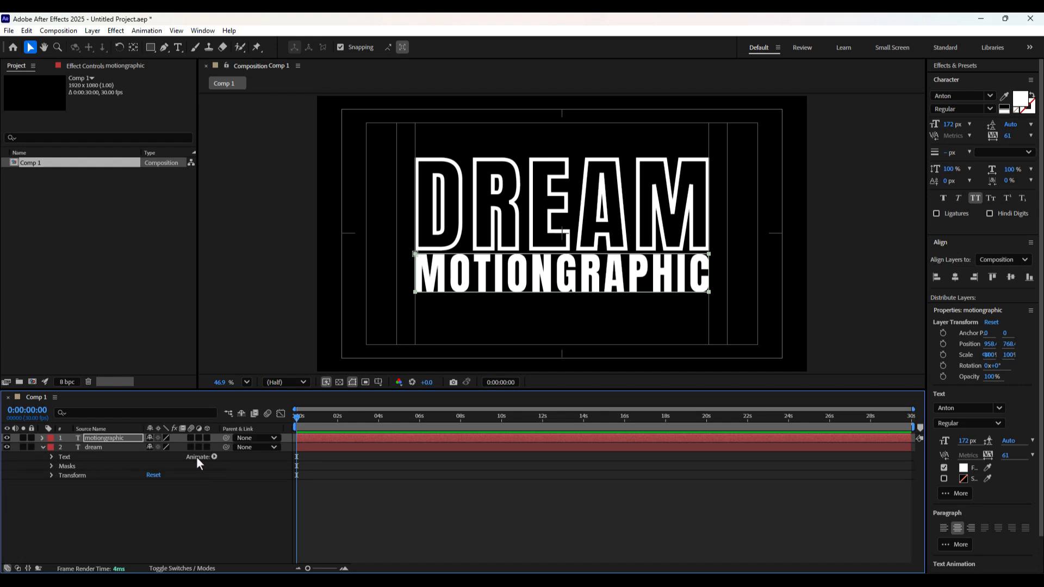
Add a Position text animator to the DREAM layer
click(116, 446)
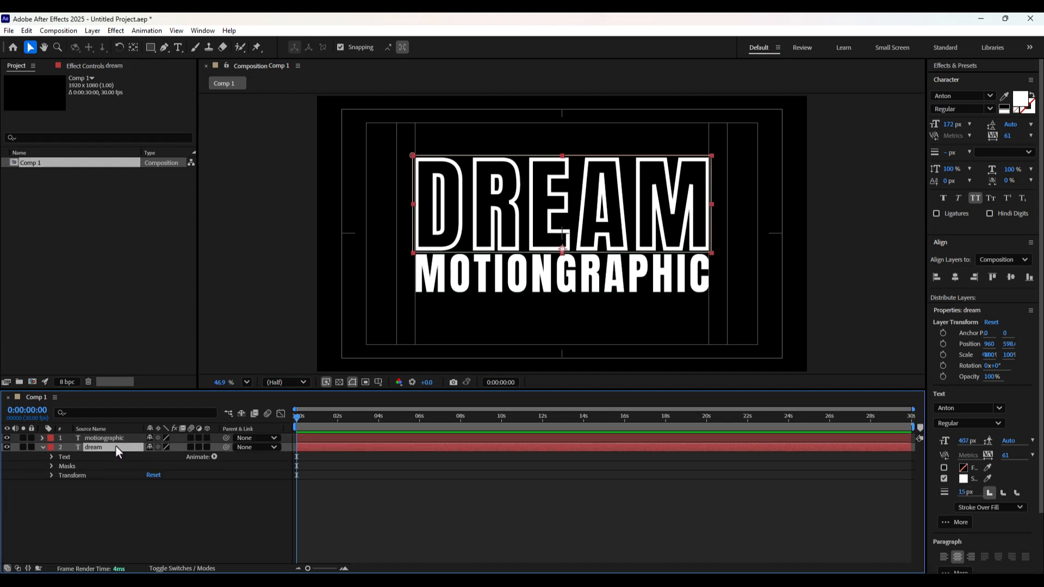
click(214, 456)
click(255, 260)
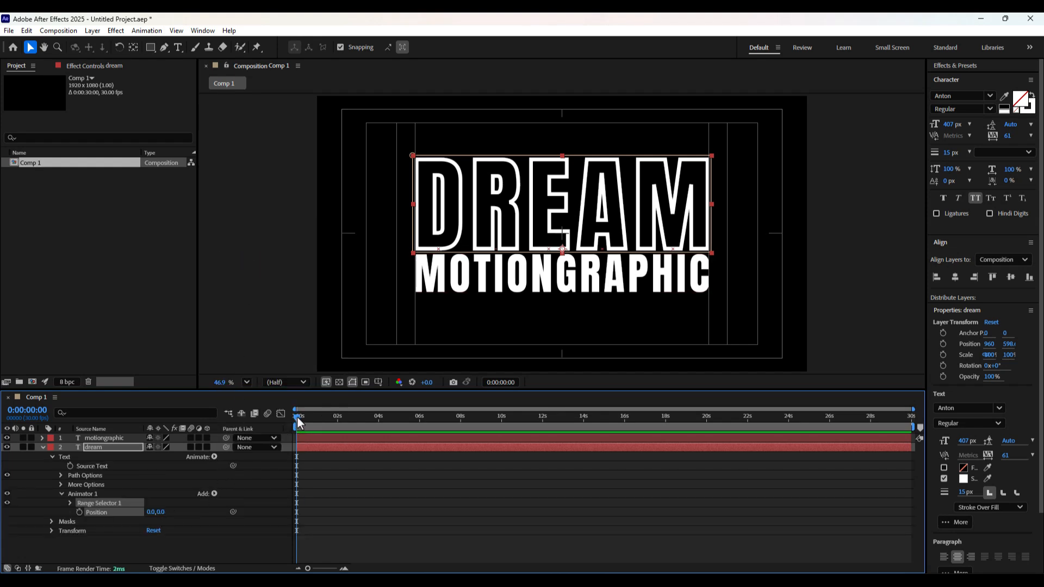
Keyframe the DREAM animator's position at 0, 0 at 0:00:01:00 and at 0, 388 at 0:00:00:00
drag(307, 568, 318, 568)
click(327, 416)
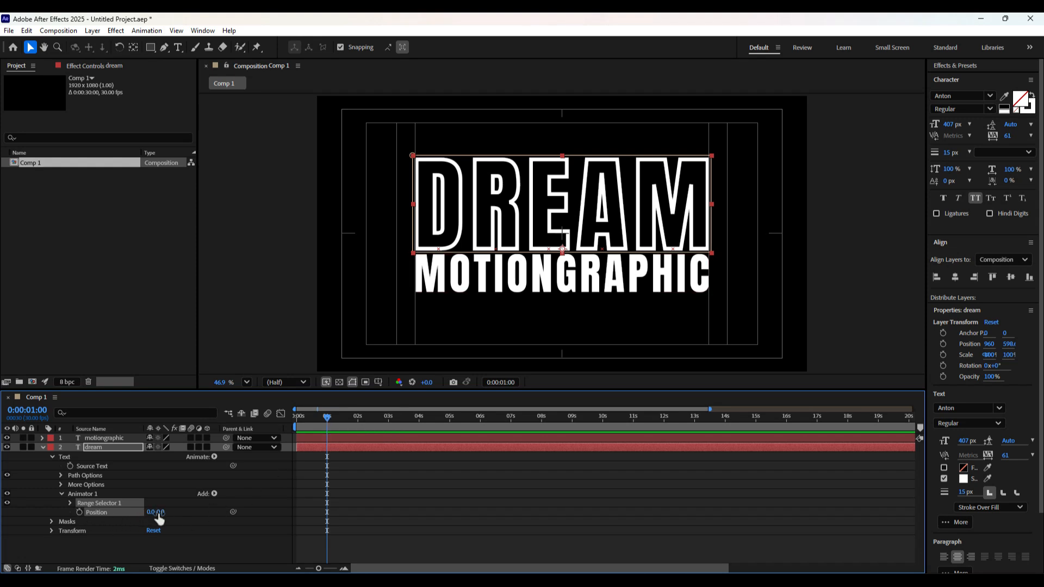
click(78, 512)
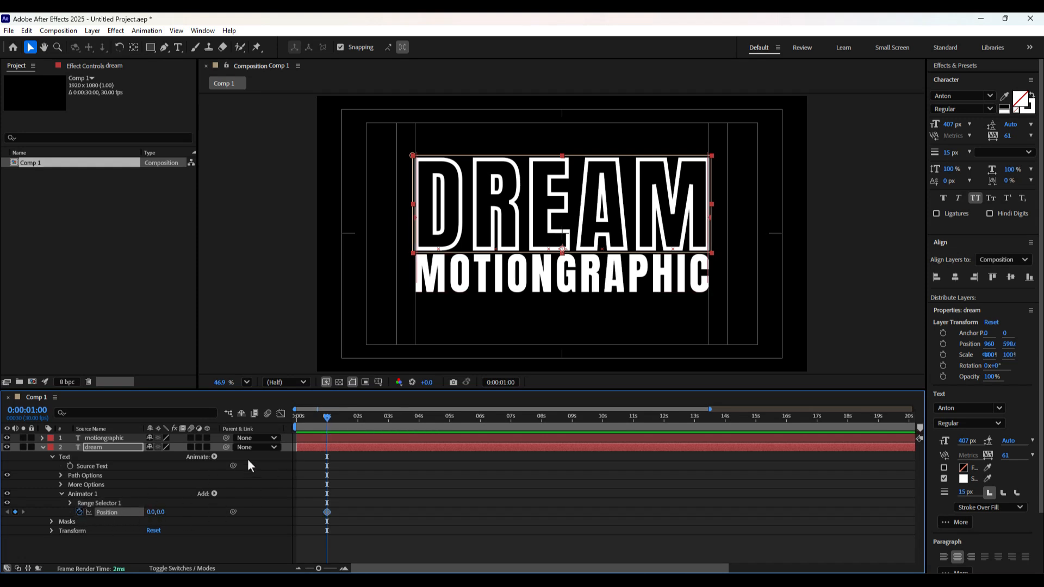
drag(329, 424, 286, 419)
drag(159, 517, 354, 530)
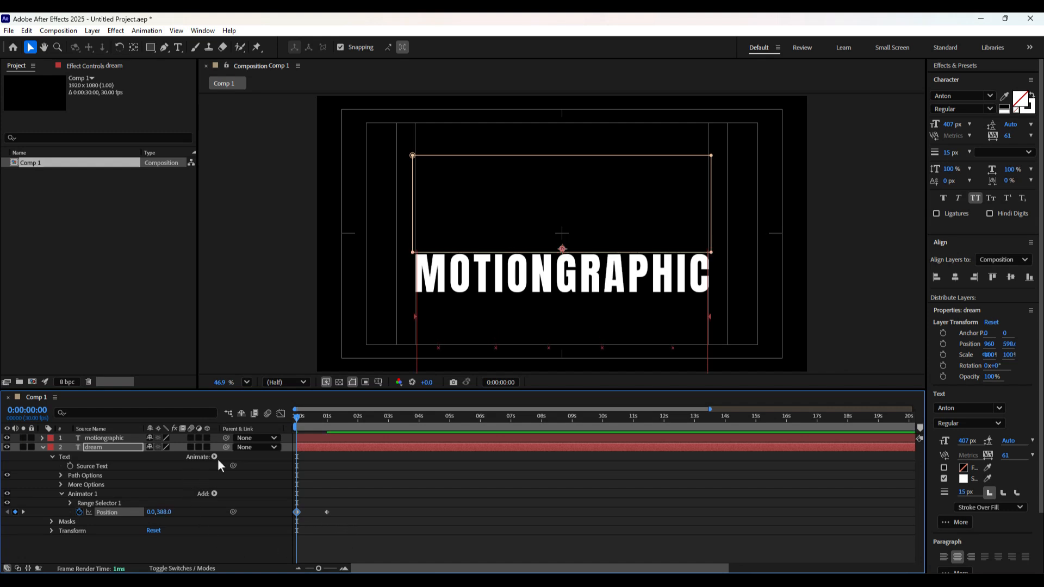
drag(298, 418, 276, 423)
Set the composition's work area end at 0:00:01:26 and return to the start of the timeline
click(355, 423)
key(n)
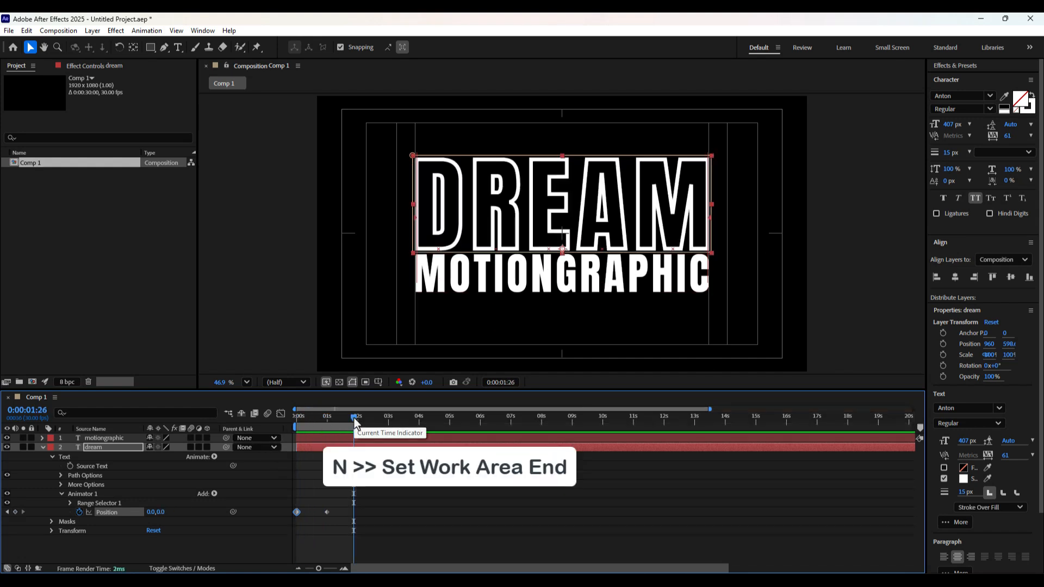
drag(355, 423, 271, 422)
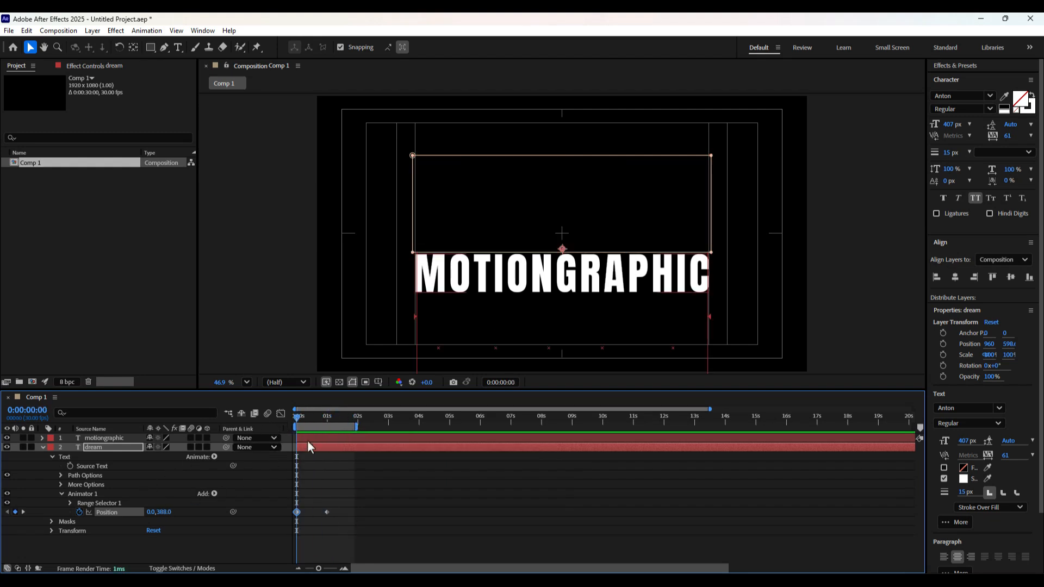
Set the shape of the DREAM animator's range selector to Triangle in its advanced options
click(69, 502)
scroll(84, 519, down, 1)
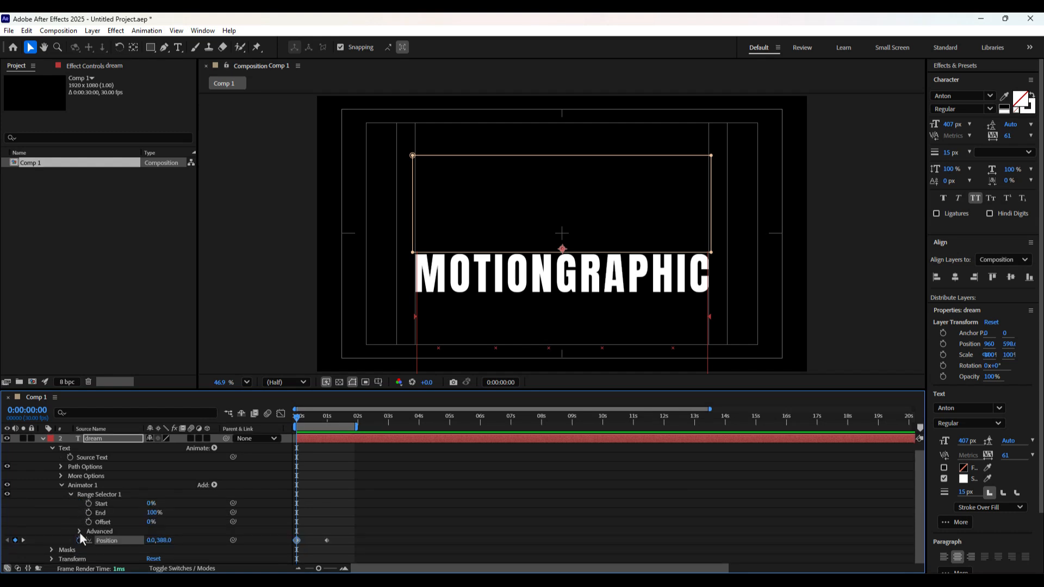
click(79, 531)
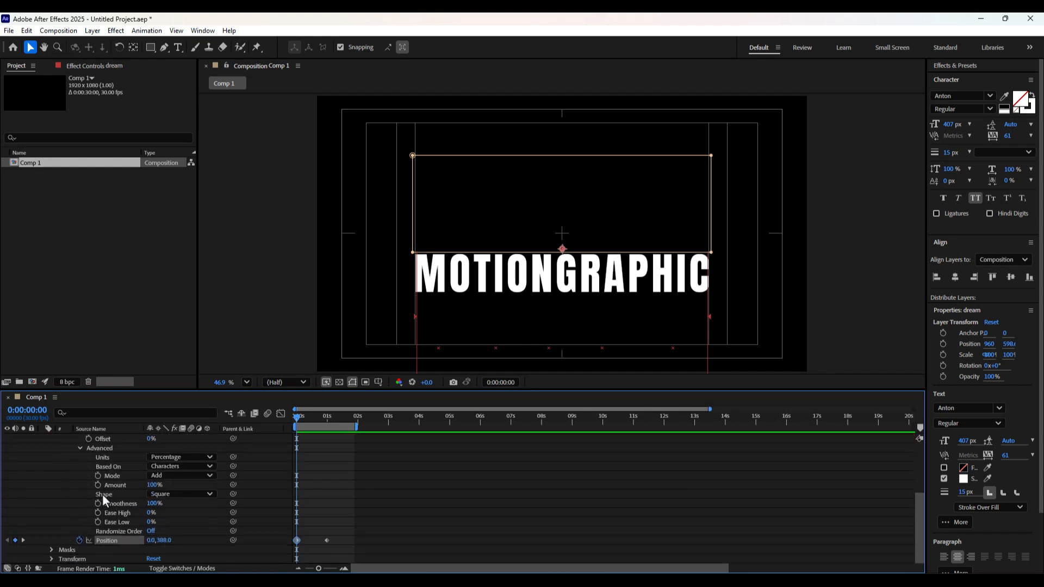
click(180, 494)
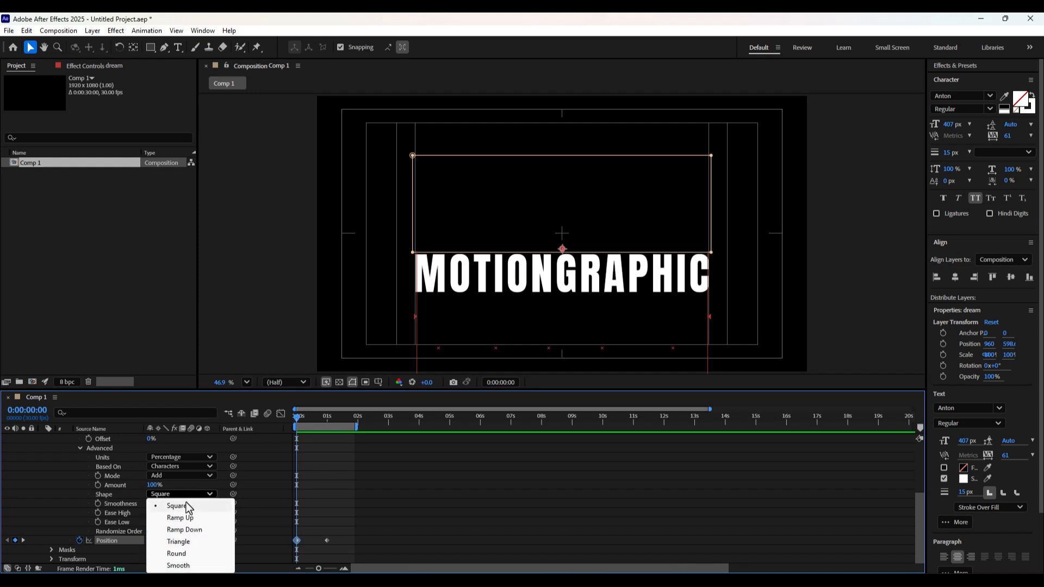
click(182, 541)
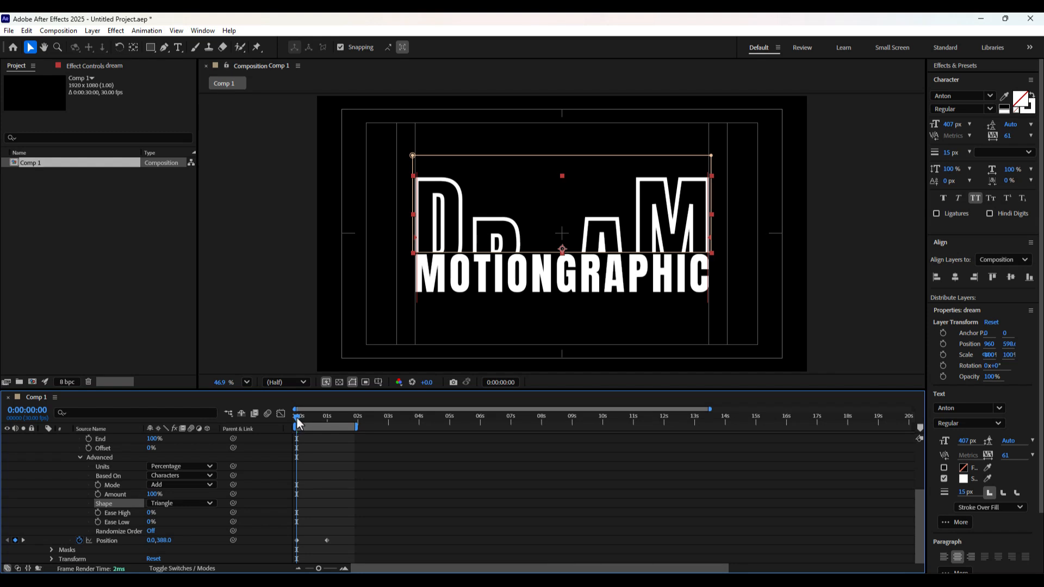
mouse_move(298, 425)
mouse_down()
mouse_move(331, 428)
mouse_move(281, 434)
mouse_up()
click(78, 457)
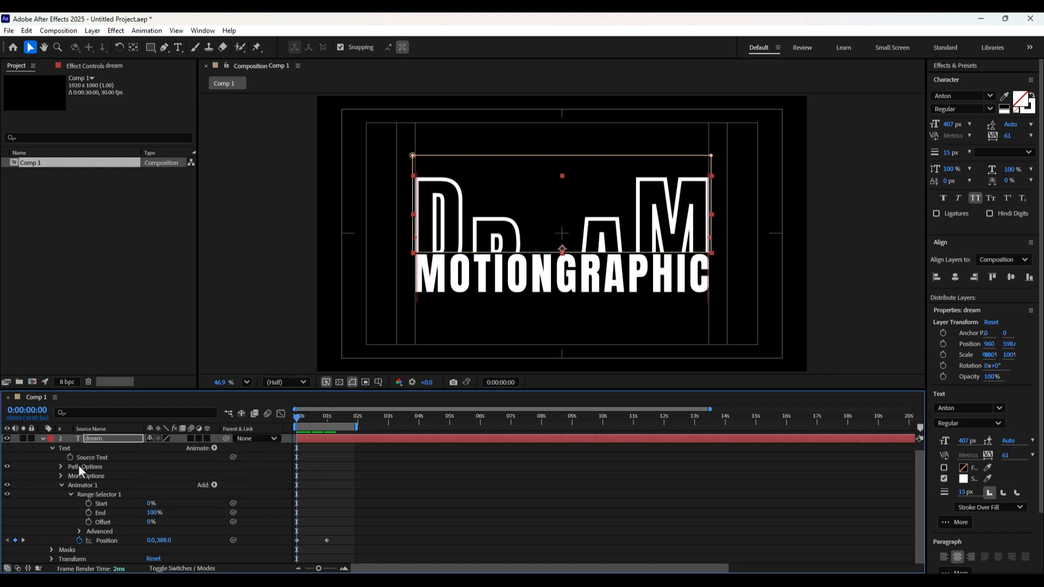
click(71, 494)
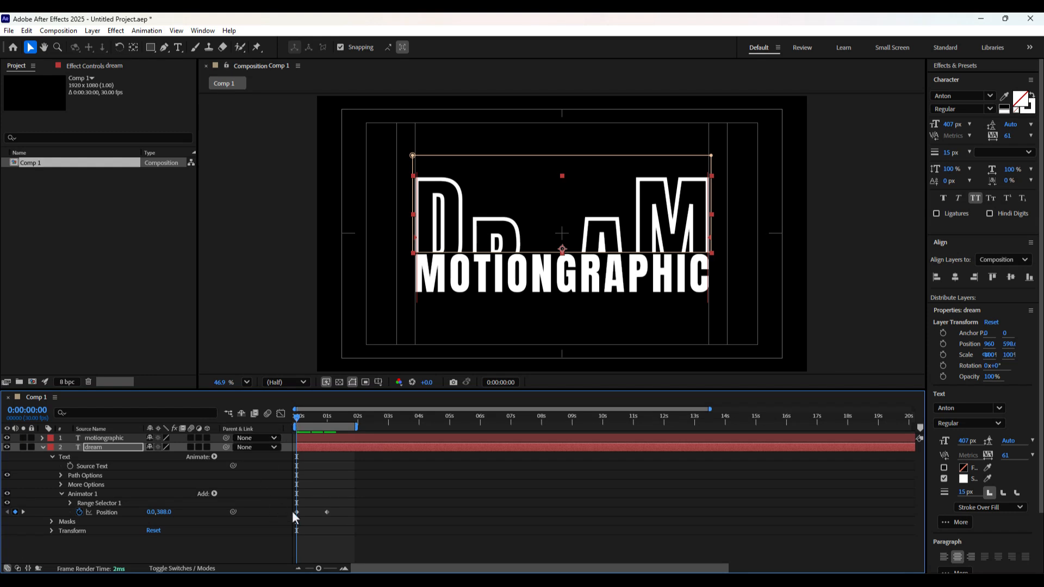
Set the DREAM animator's position keyframe at 0:00:00:00 to 0, 1946 and preview the letter reveal
click(163, 513)
drag(162, 512, 417, 529)
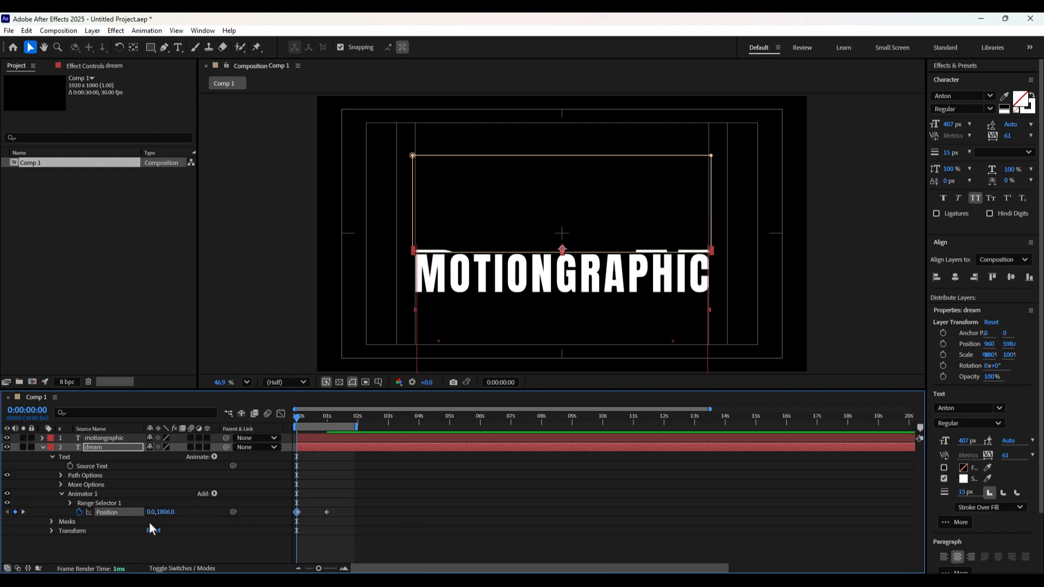
drag(162, 517, 243, 514)
drag(298, 421, 263, 429)
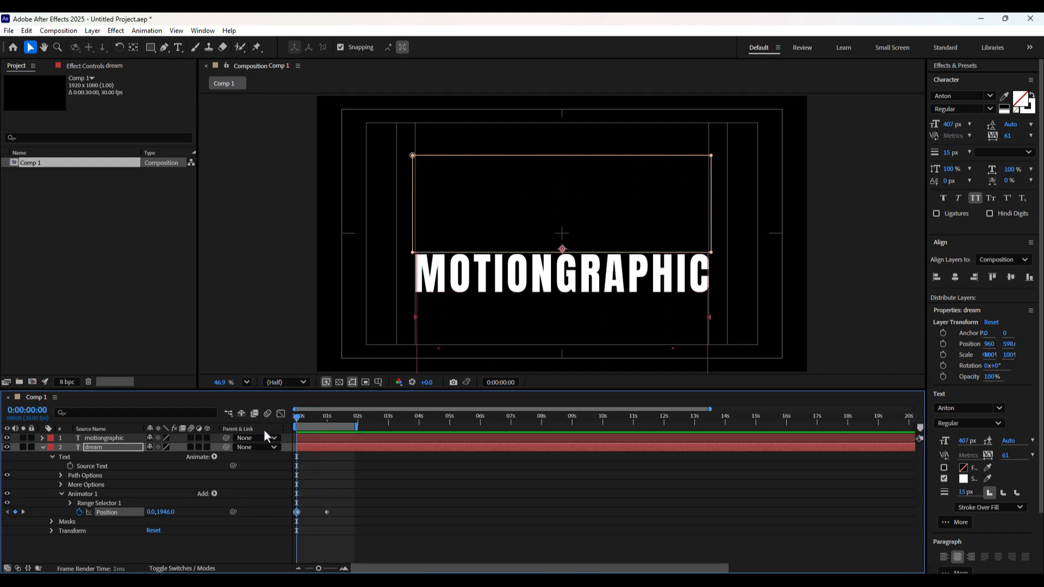
key(space)
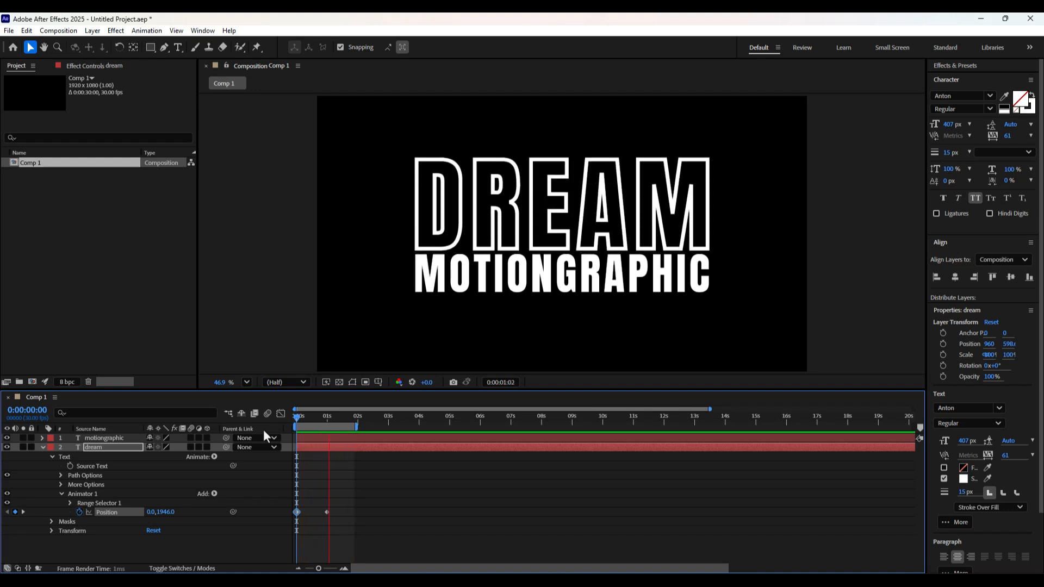
key(space)
drag(339, 419, 285, 420)
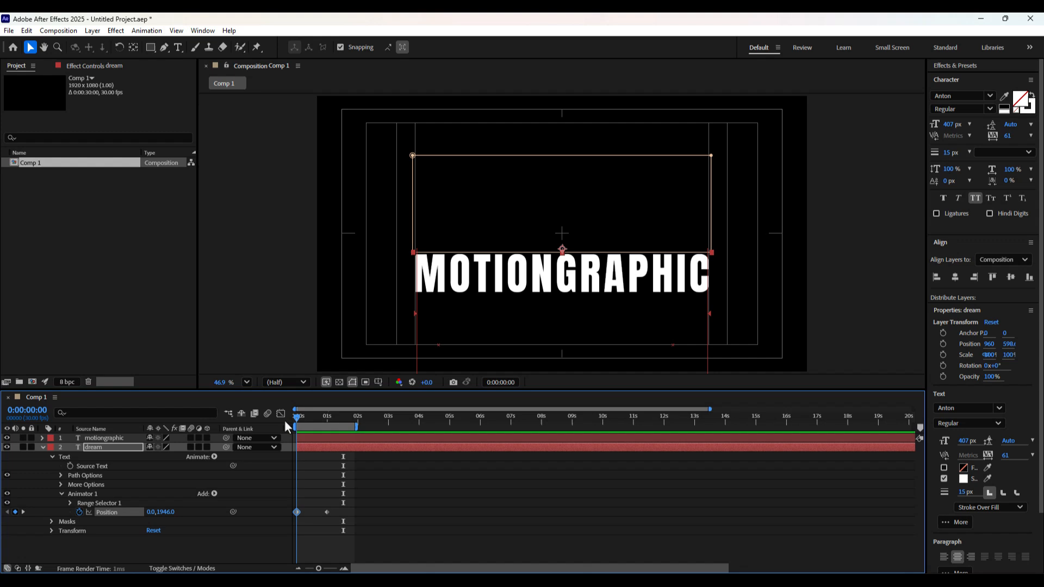
Add a Position text animator to the MOTIONGRAPHIC layer
click(41, 448)
click(41, 439)
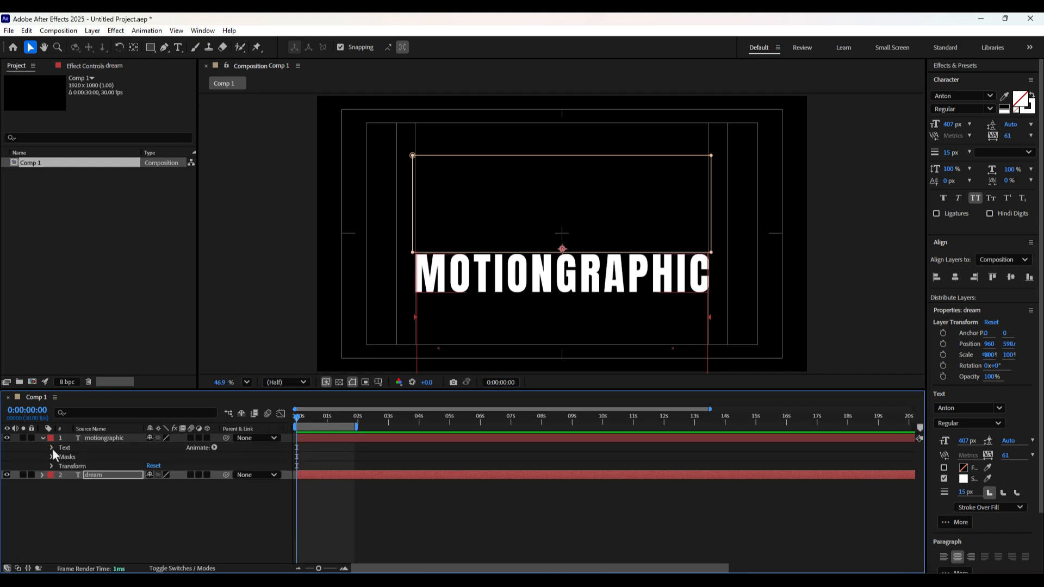
click(125, 438)
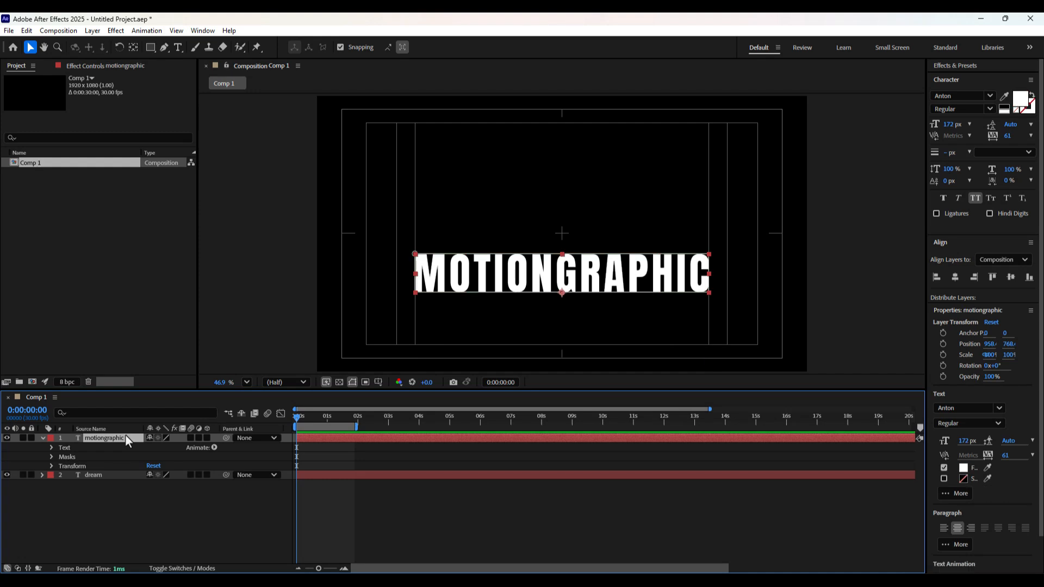
click(214, 447)
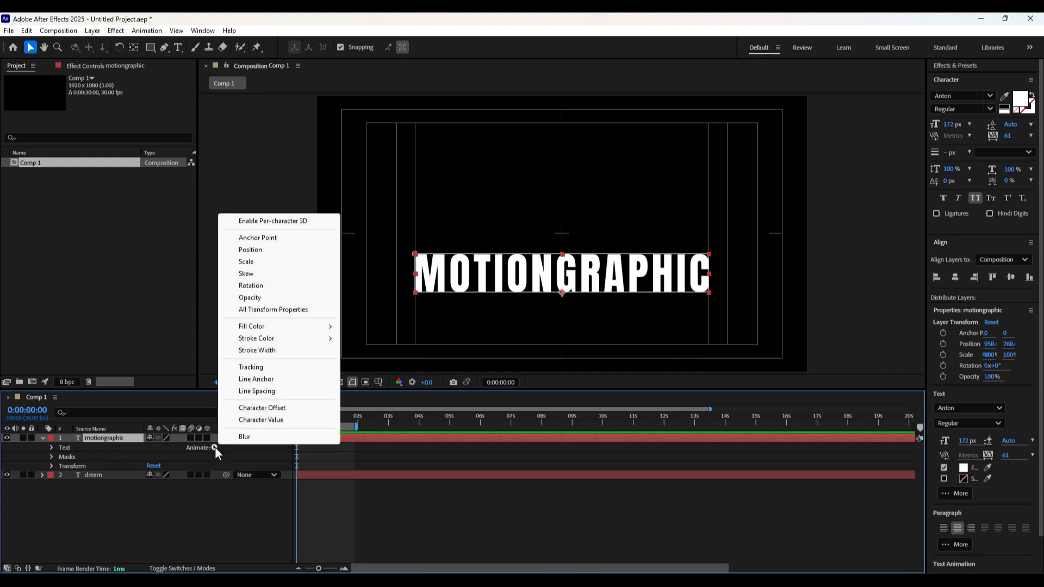
click(251, 250)
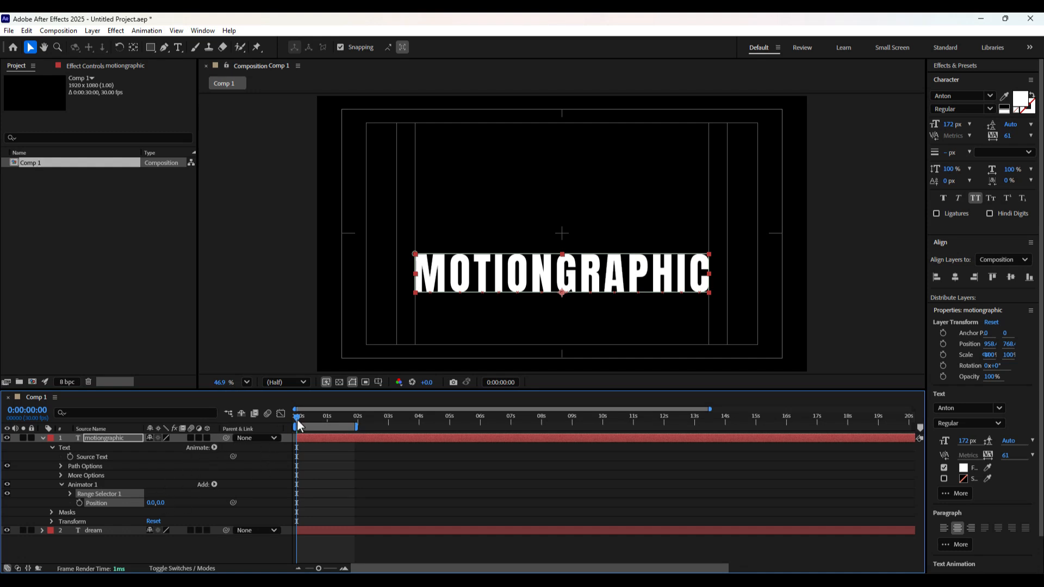
Keyframe the MOTIONGRAPHIC animator's position at 0, 0 at 0:00:01:00 and at 0, -163 at 0:00:00:00
drag(297, 421, 328, 420)
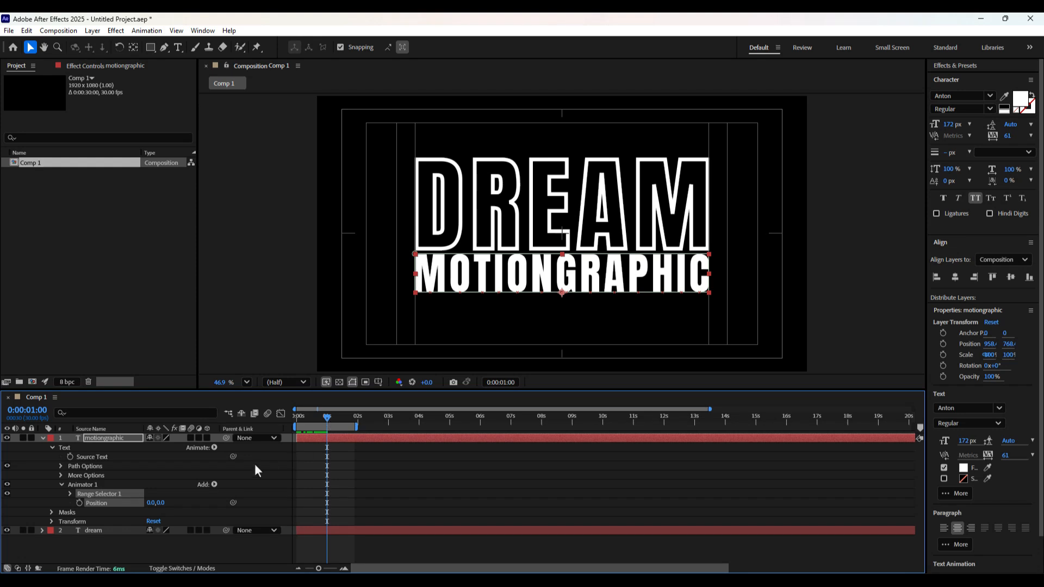
click(80, 503)
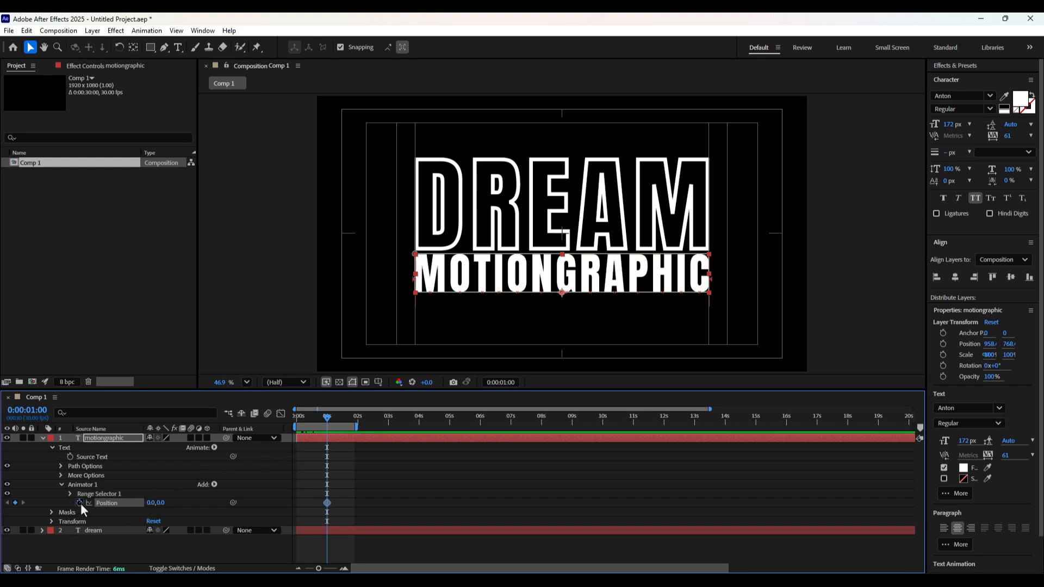
key(Home)
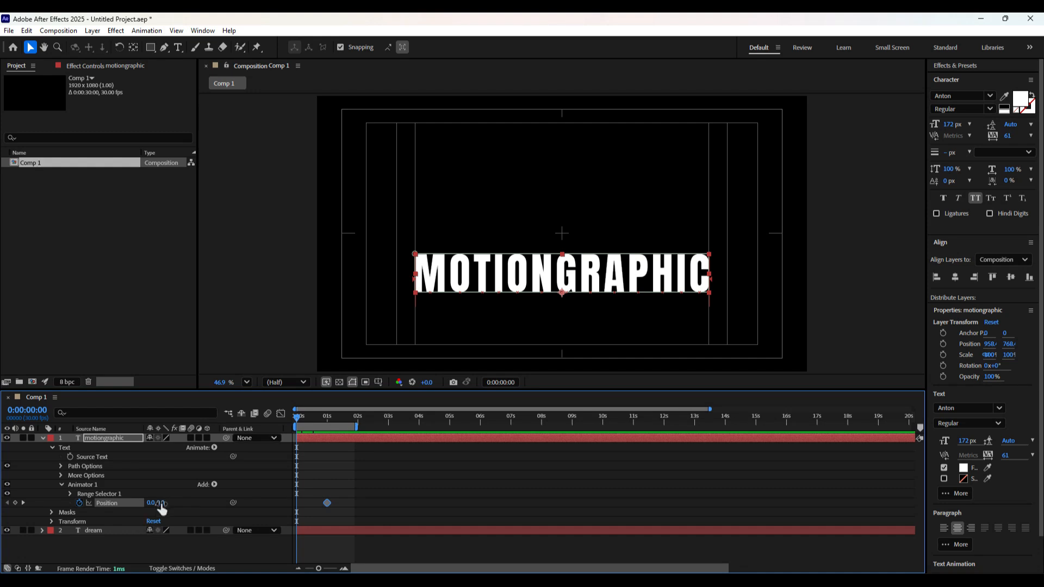
drag(162, 508, 77, 511)
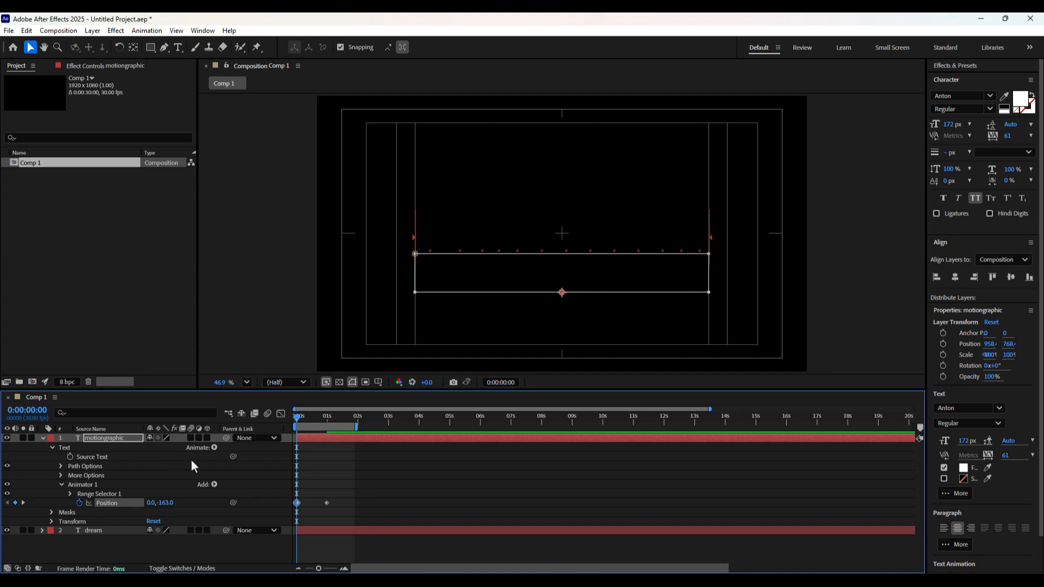
Set the shape of the MOTIONGRAPHIC animator's range selector to Round in its advanced options
click(70, 493)
click(79, 529)
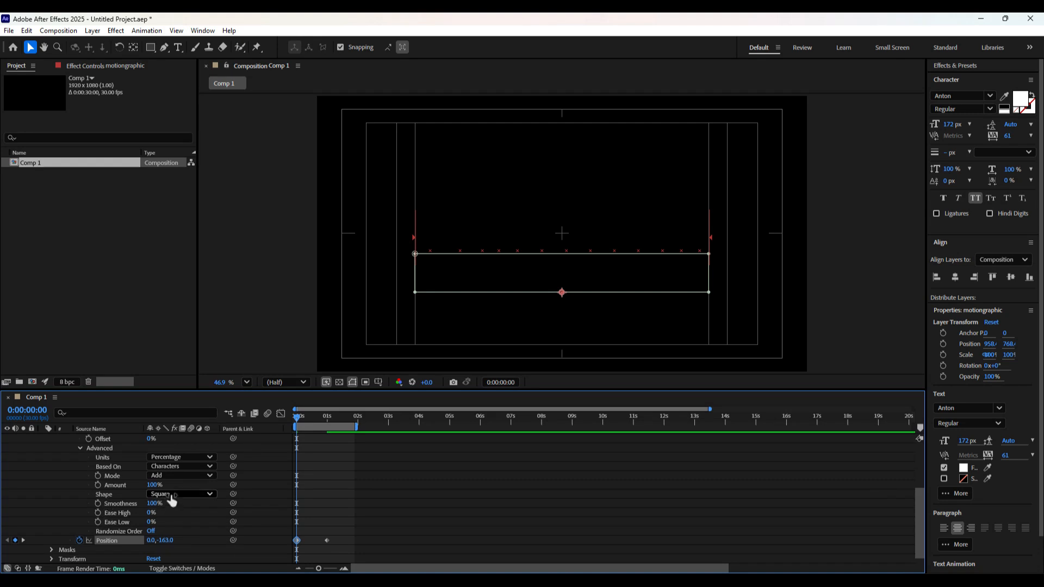
click(184, 494)
click(173, 553)
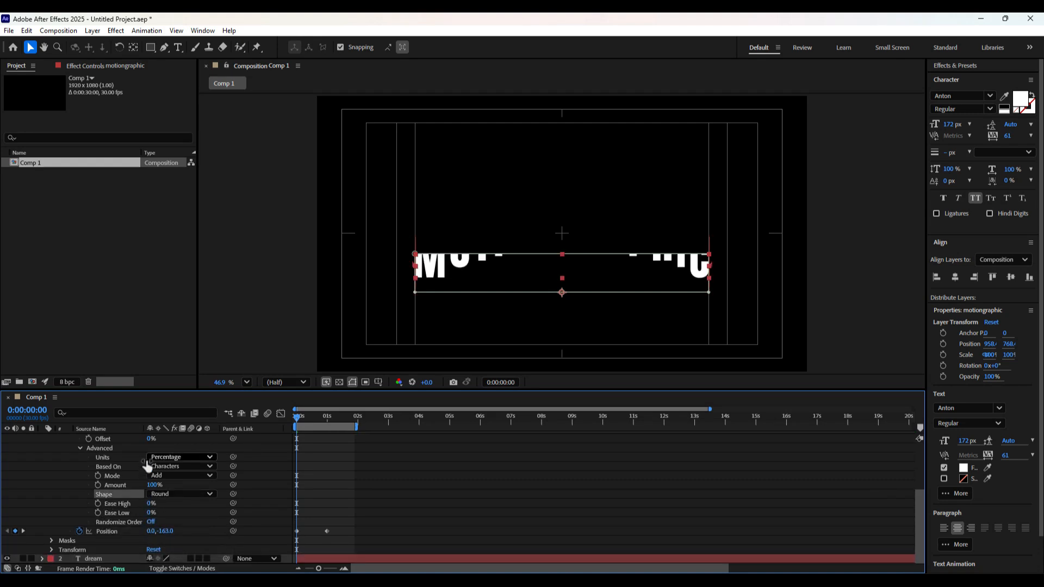
click(81, 449)
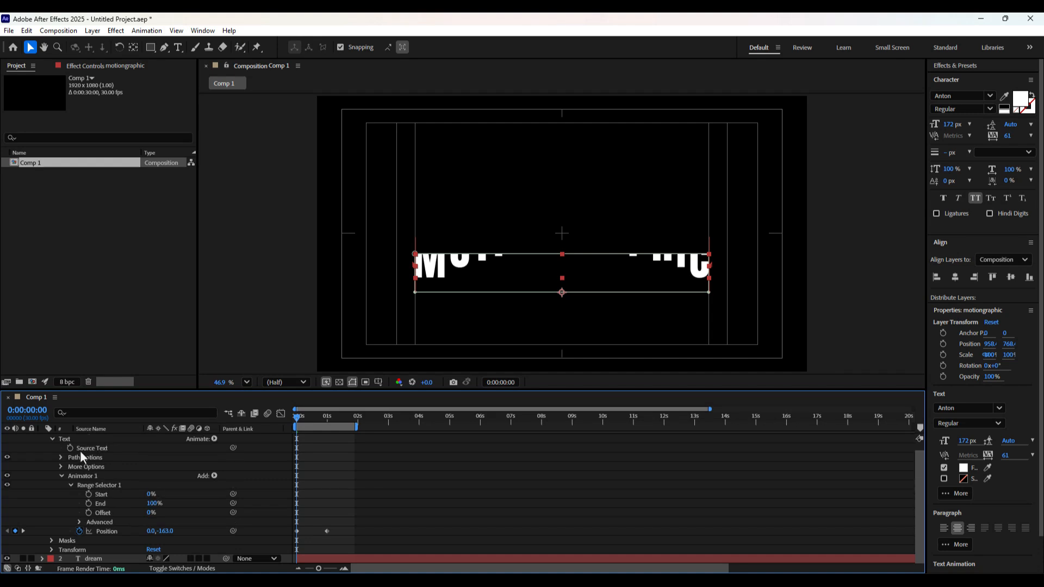
click(70, 485)
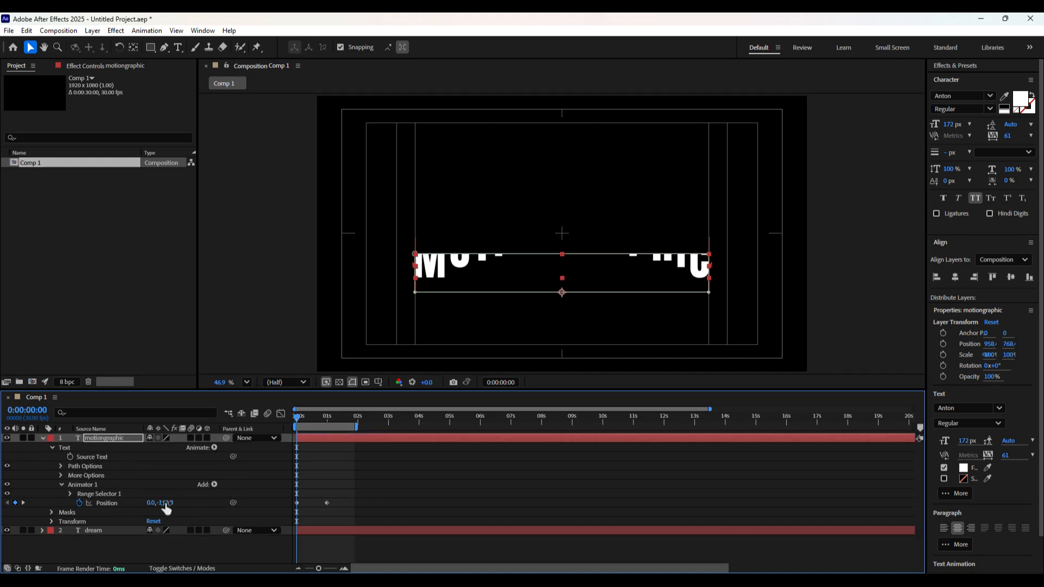
Set the MOTIONGRAPHIC animator's position keyframe at 0:00:00:00 to 0, -450 and preview the title animation
drag(166, 508, 3, 521)
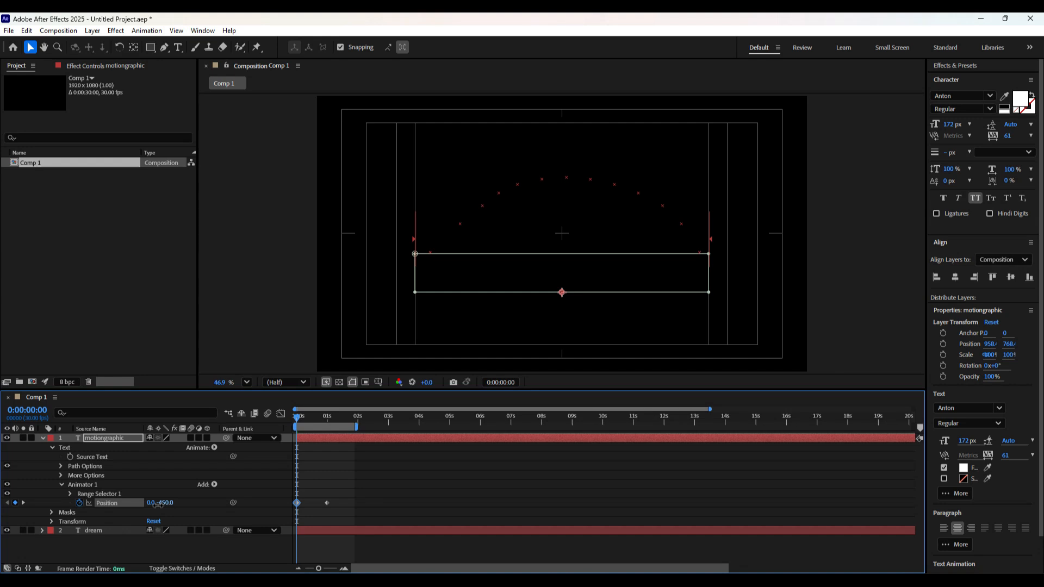
drag(296, 417, 267, 440)
key(space)
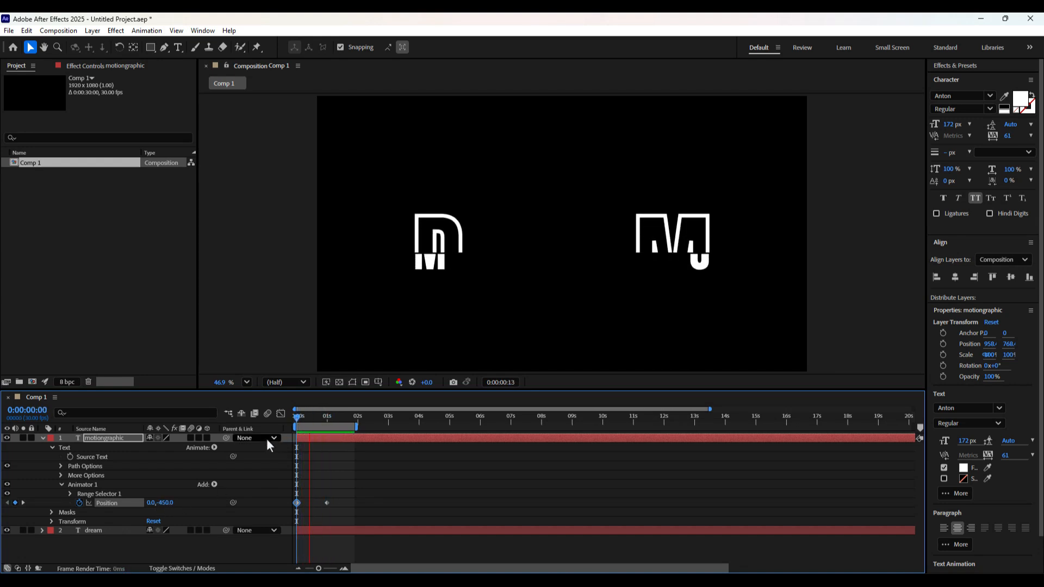
Collapse the MOTIONGRAPHIC layer and reveal only the keyframed properties of both text layers
key(space)
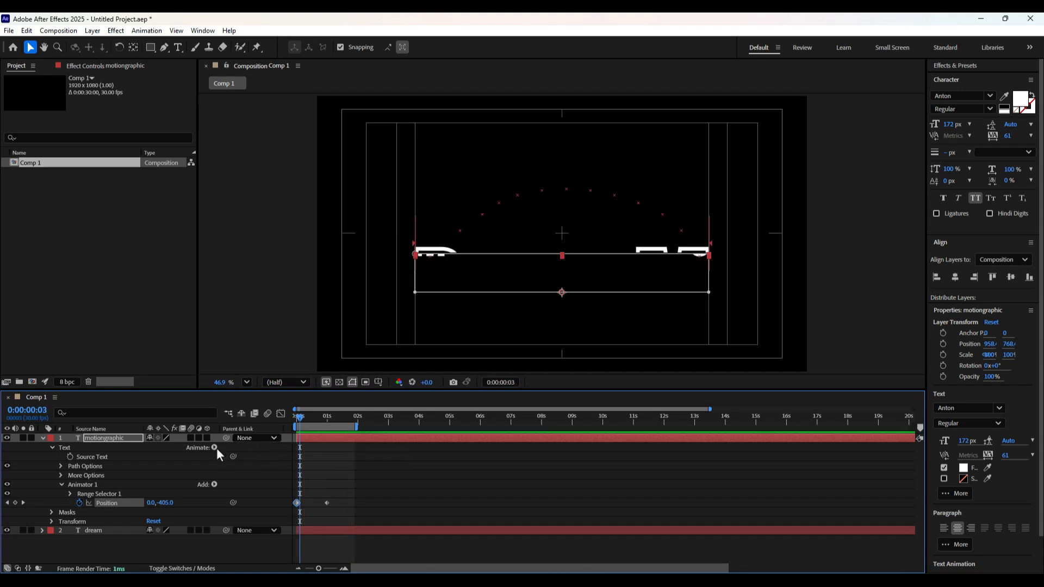
click(110, 438)
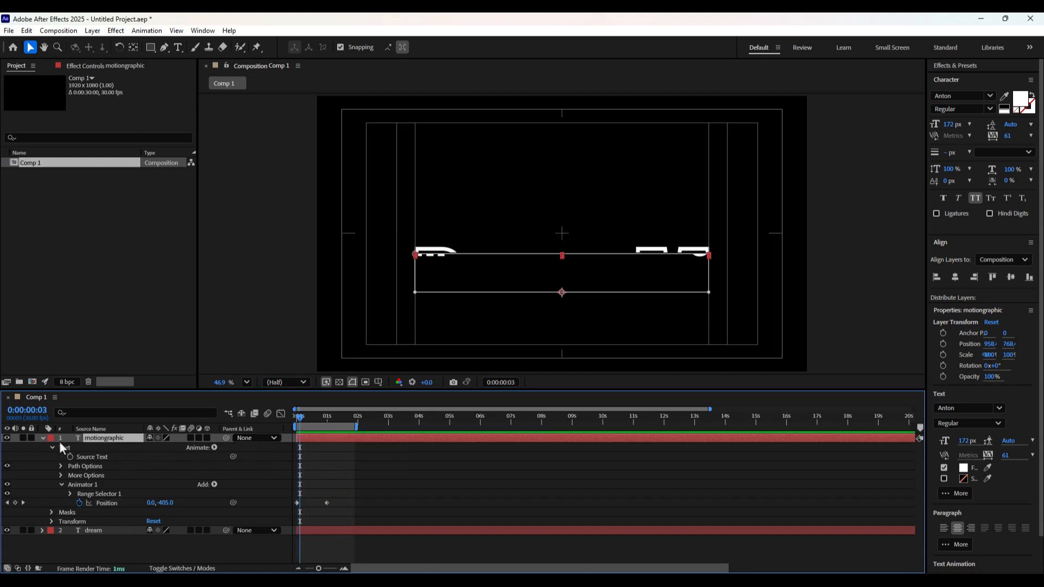
click(42, 438)
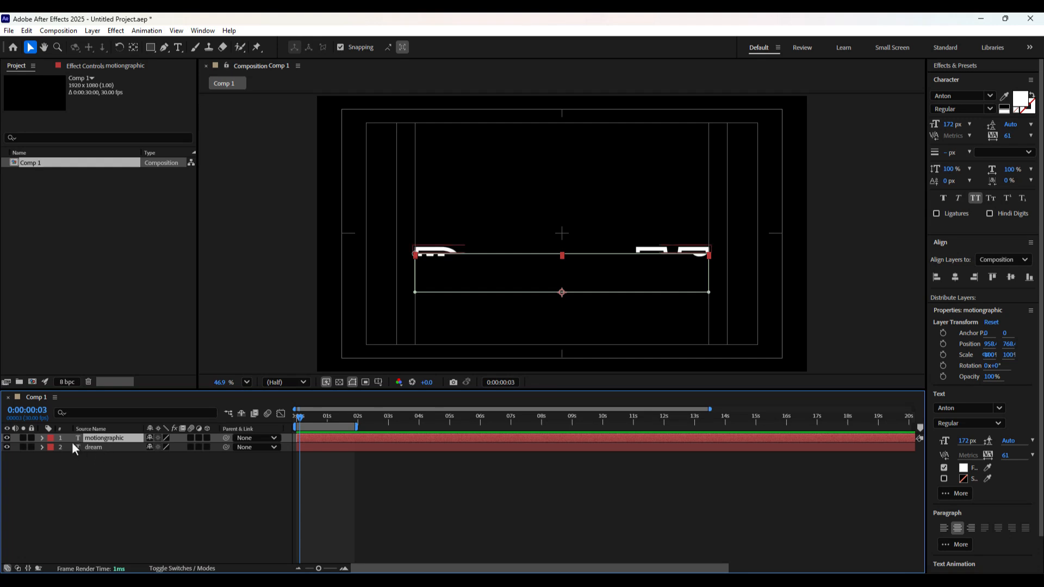
key(F2)
key(ctrl+a)
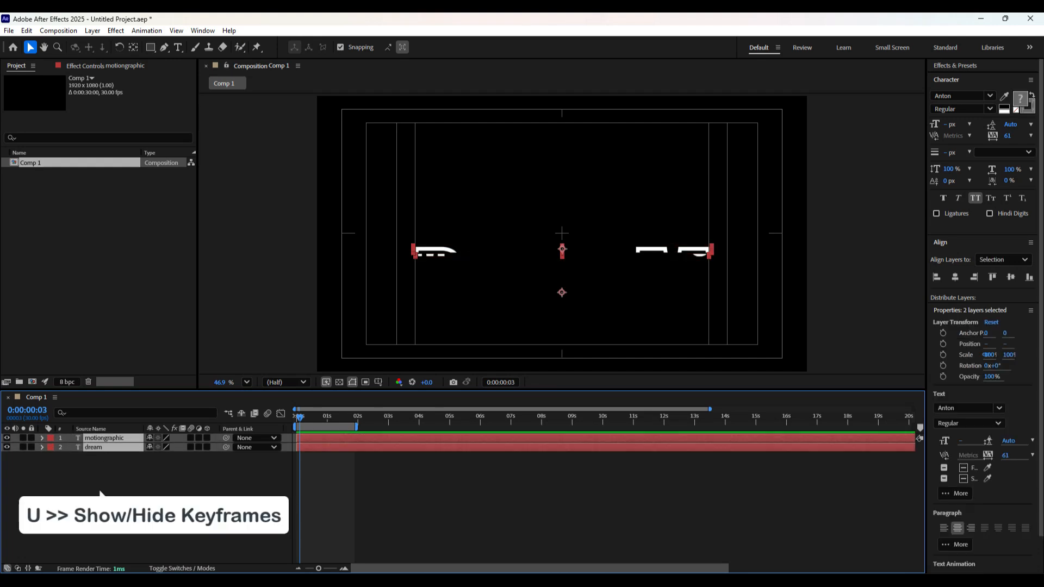
key(u)
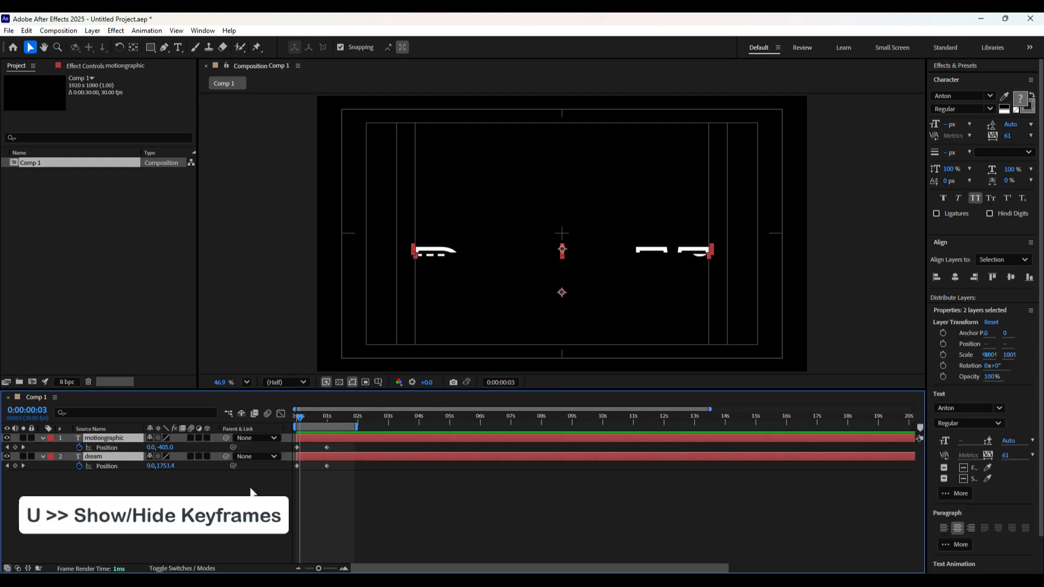
Apply Easy Ease to all position keyframes of the MOTIONGRAPHIC and DREAM layers and preview the animation from the start
drag(338, 445, 293, 470)
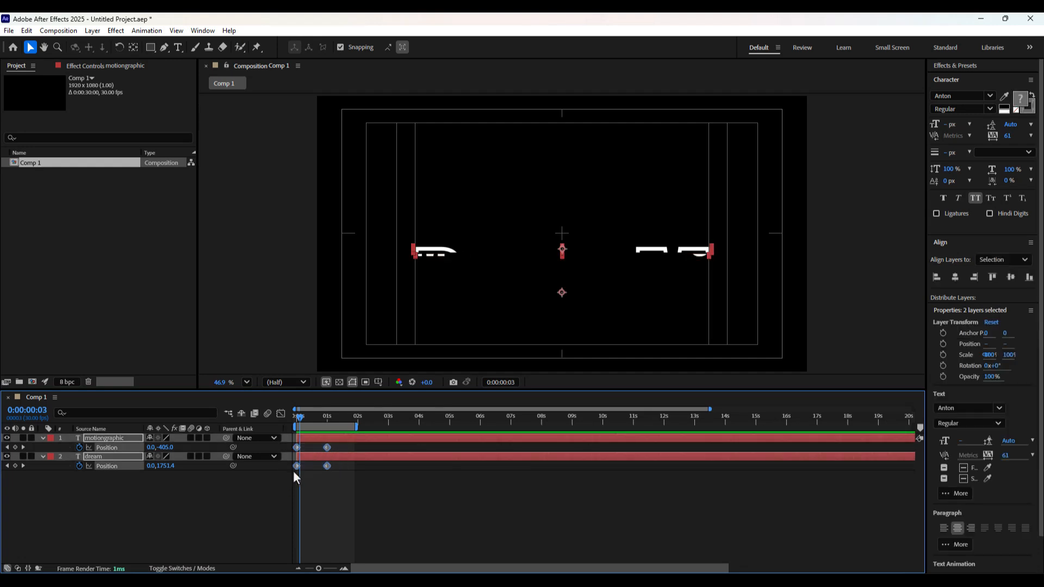
right_click(328, 447)
mouse_move(363, 439)
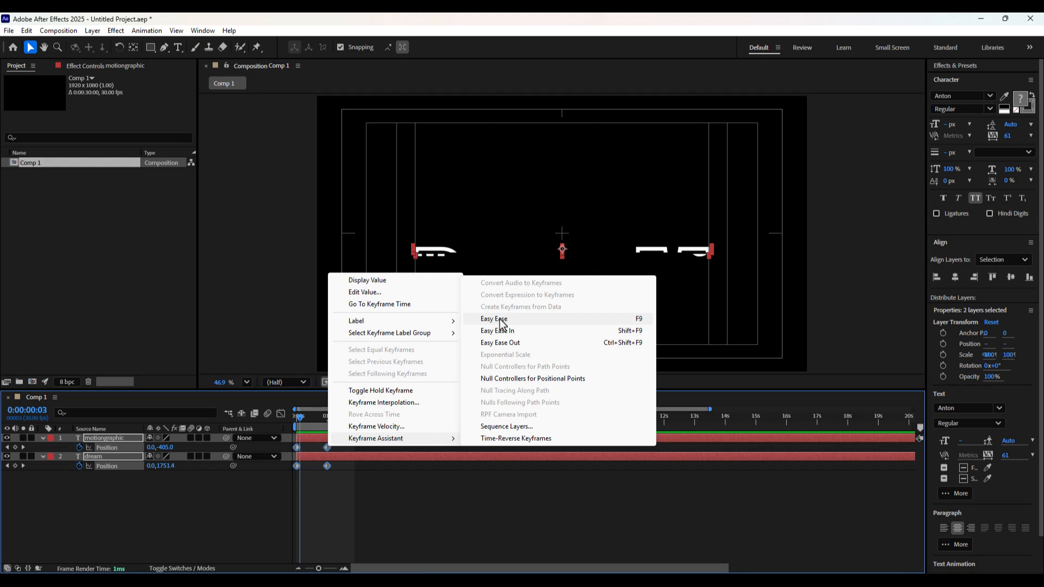
click(579, 322)
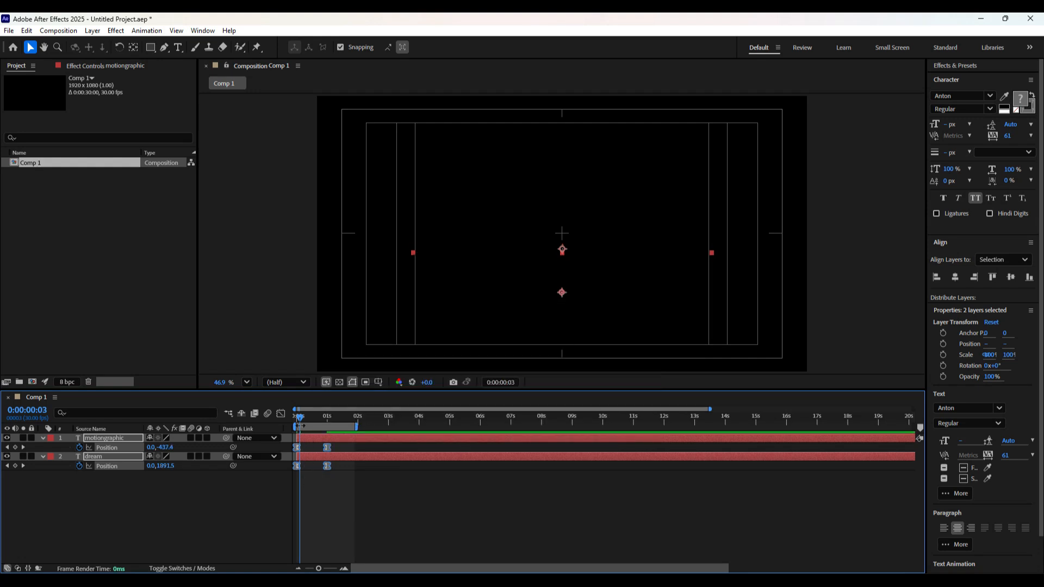
drag(300, 423, 295, 424)
key(space)
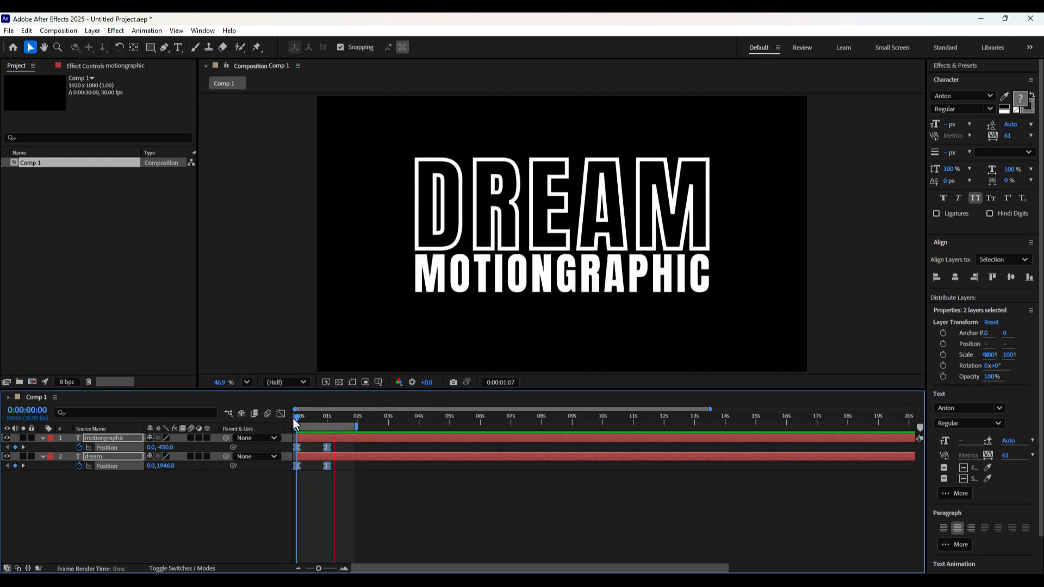
key(space)
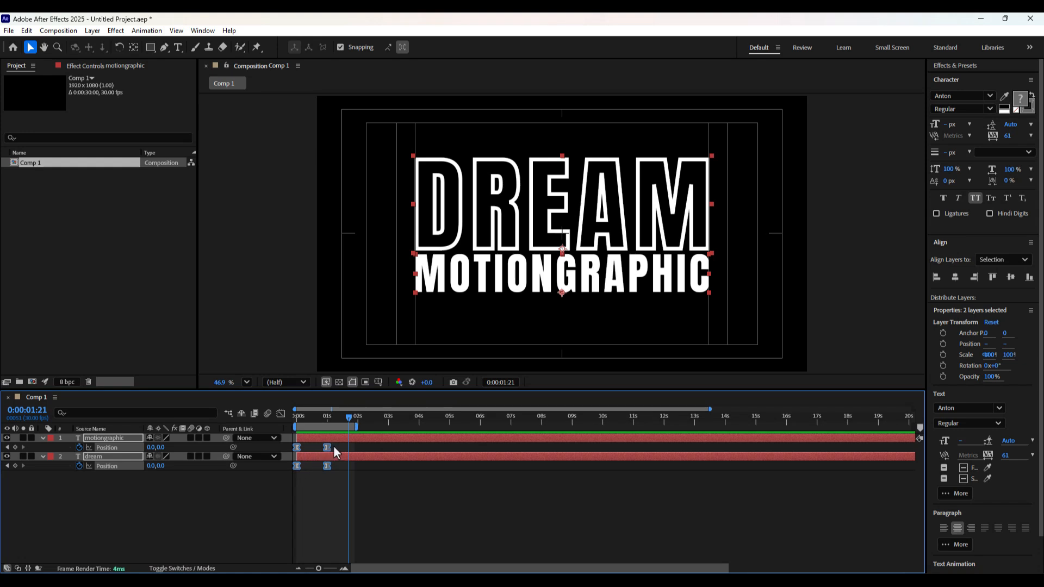
Lengthen the incoming ease of both layers' end position keyframes in the speed graph so the speed peaks early, and preview the animation
drag(339, 444, 321, 471)
click(280, 413)
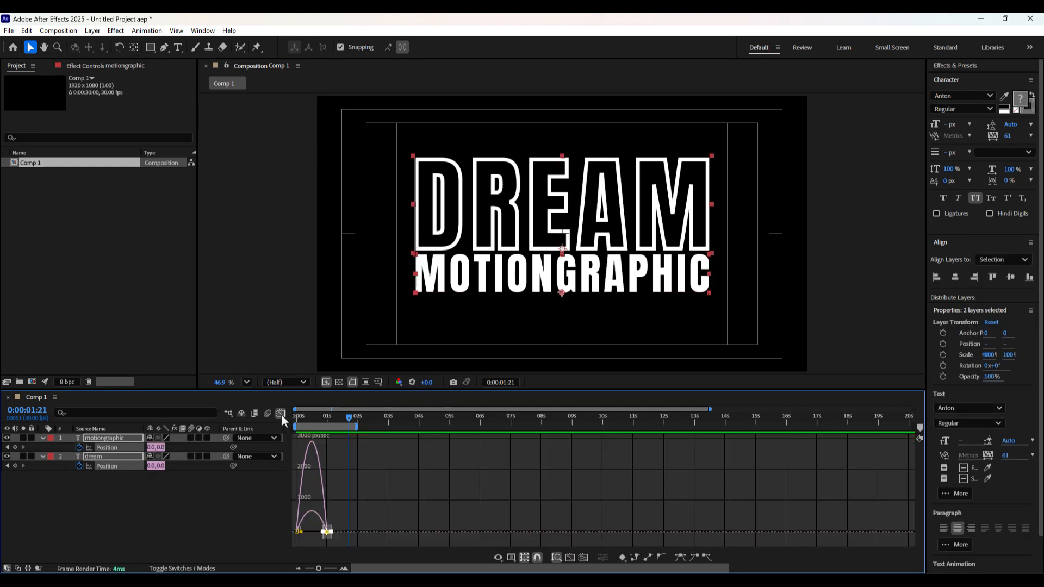
drag(319, 568, 333, 570)
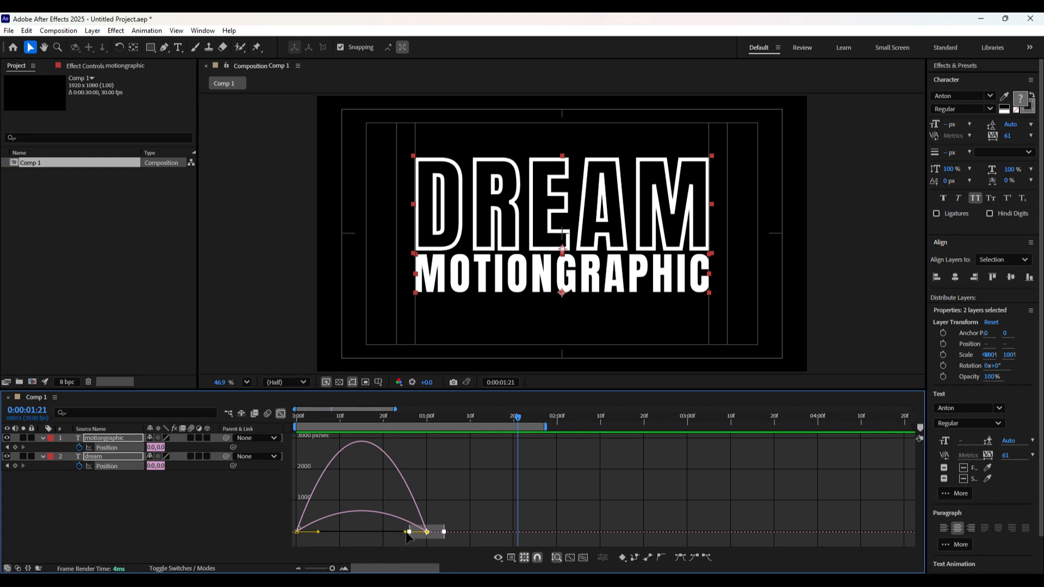
drag(409, 531, 366, 537)
key(space)
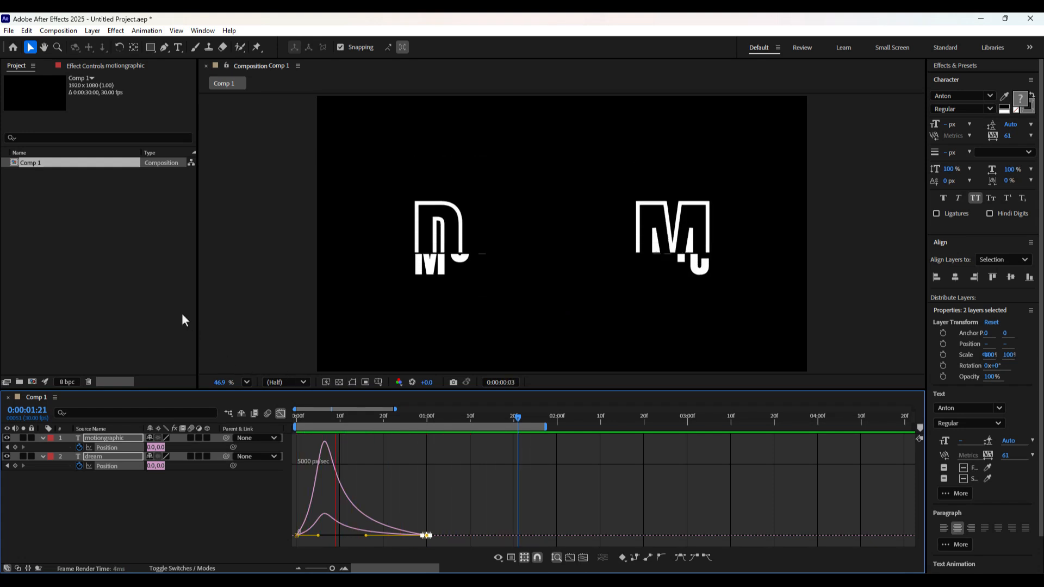
key(space)
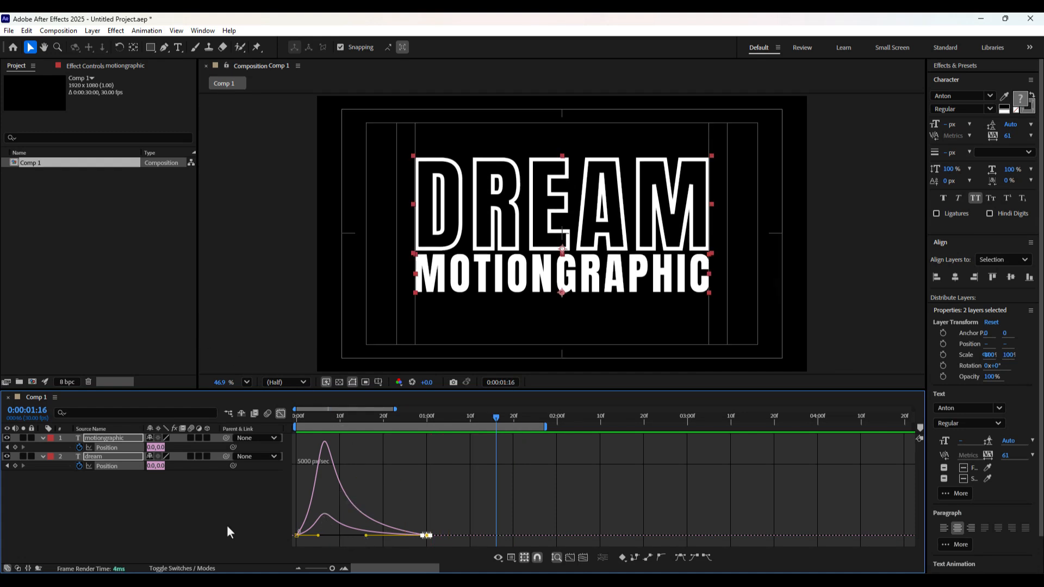
Return the timeline to layer bars and collapse the properties of both text layers
click(280, 414)
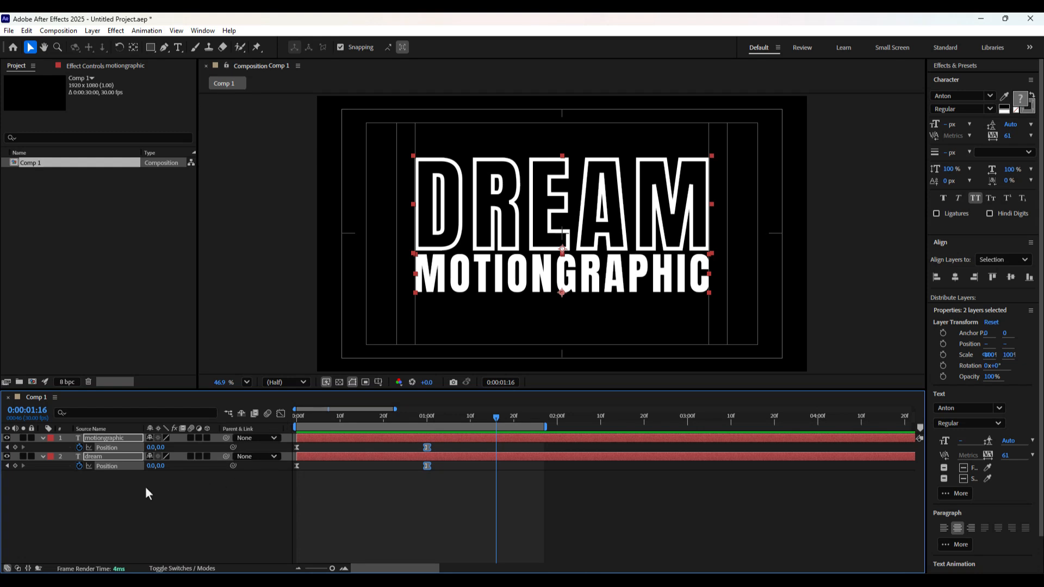
click(42, 438)
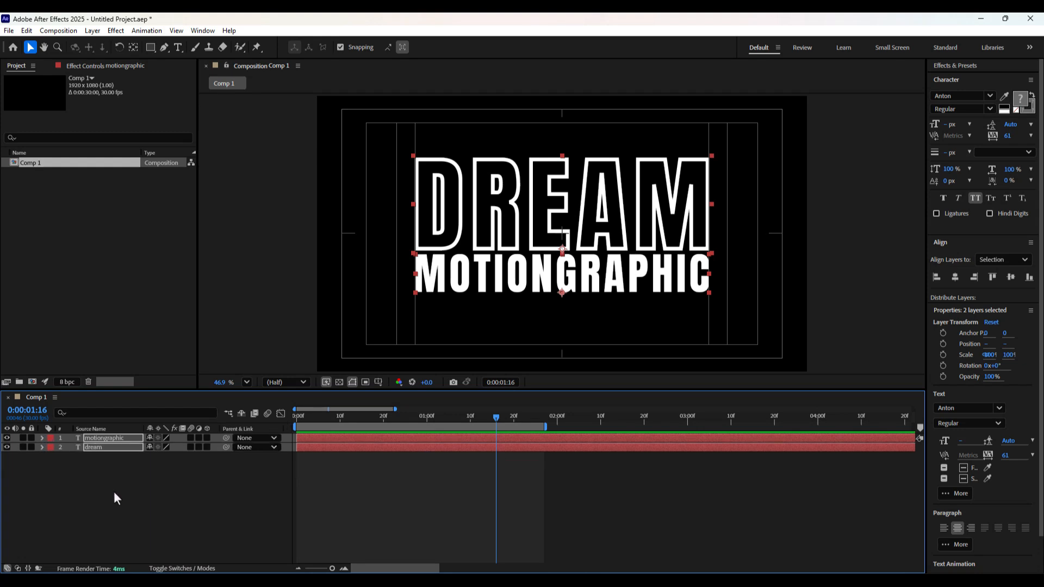
click(117, 482)
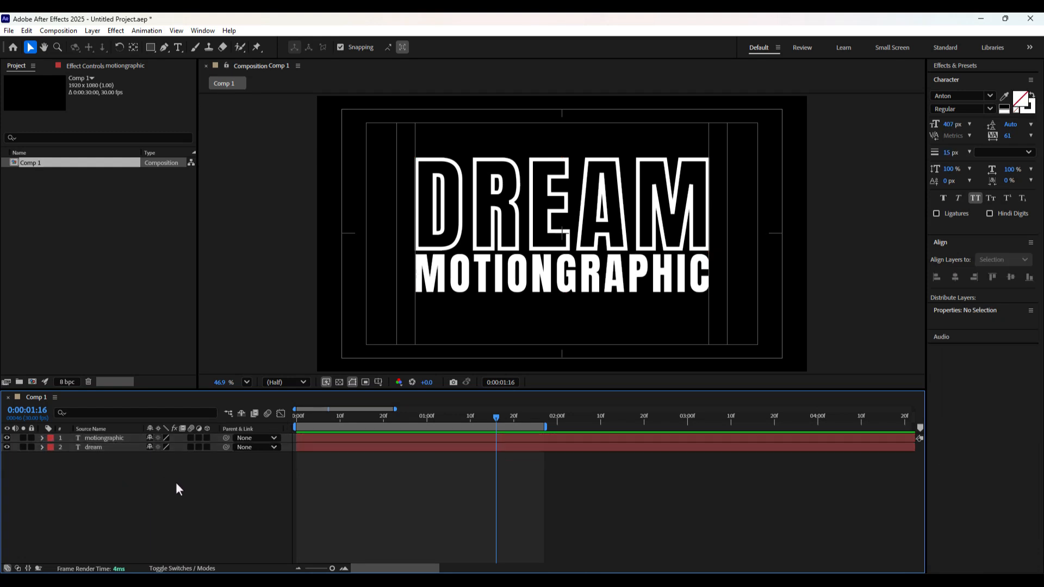
drag(332, 569, 321, 569)
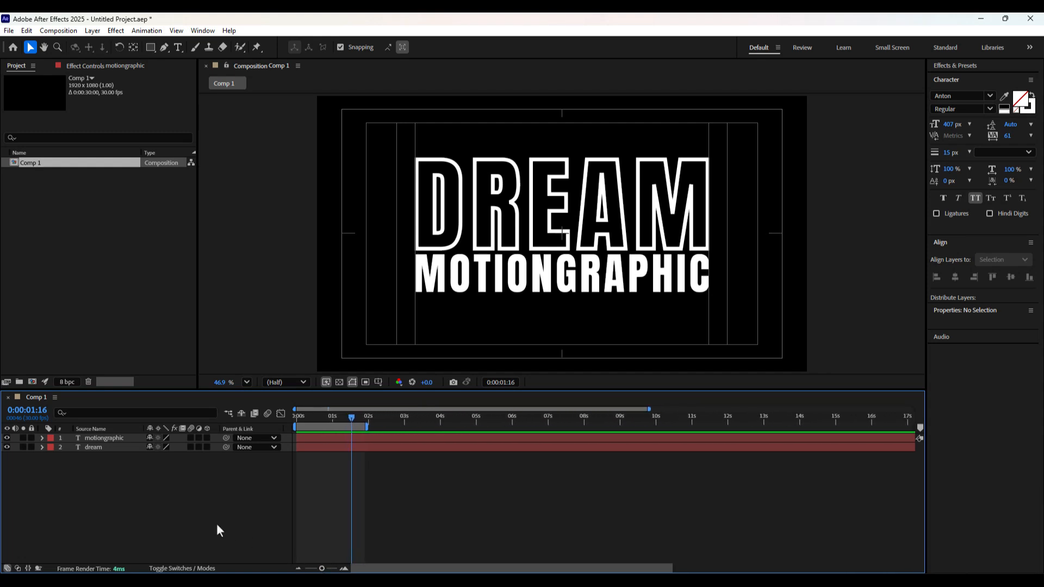
Create a black 1920 x 1080 px solid and place it beneath both text layers
right_click(163, 501)
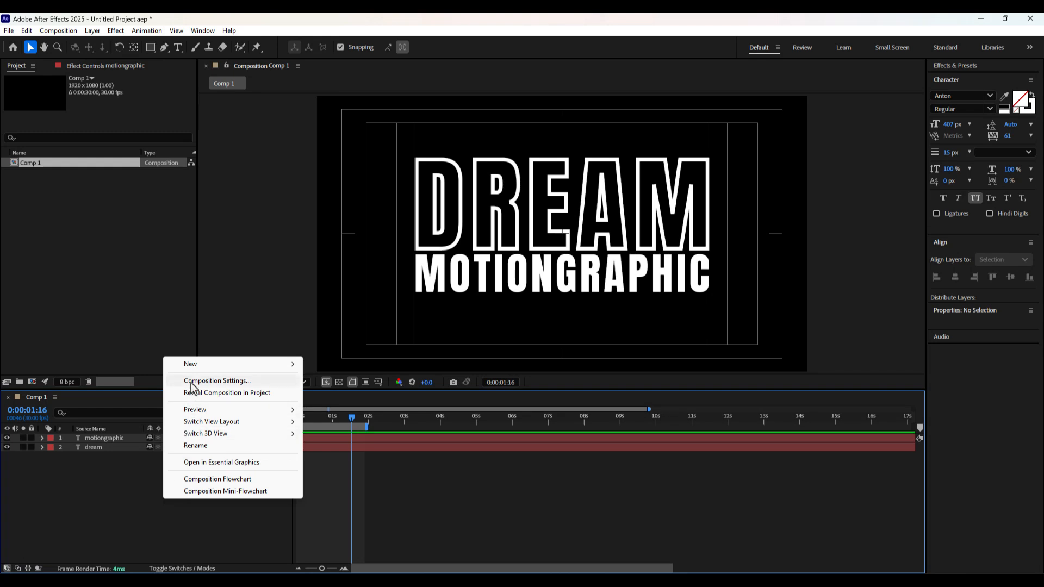
mouse_move(196, 365)
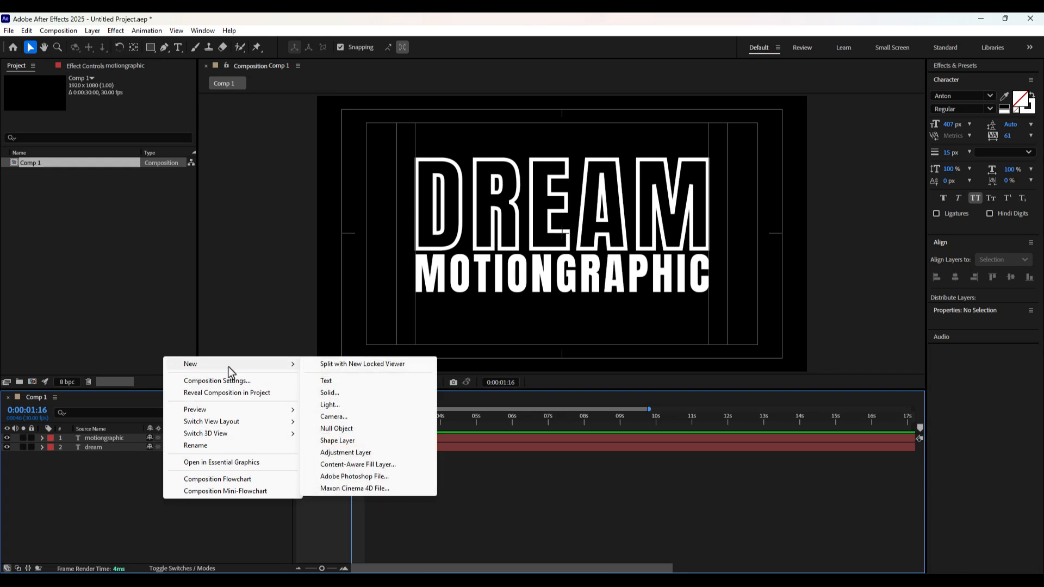
click(328, 398)
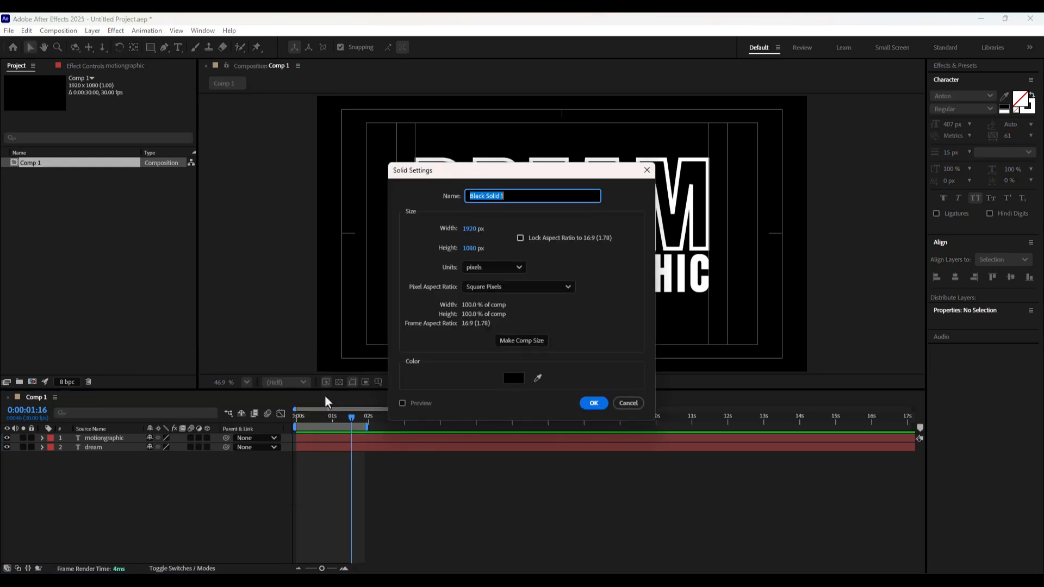
click(588, 403)
drag(122, 437, 119, 462)
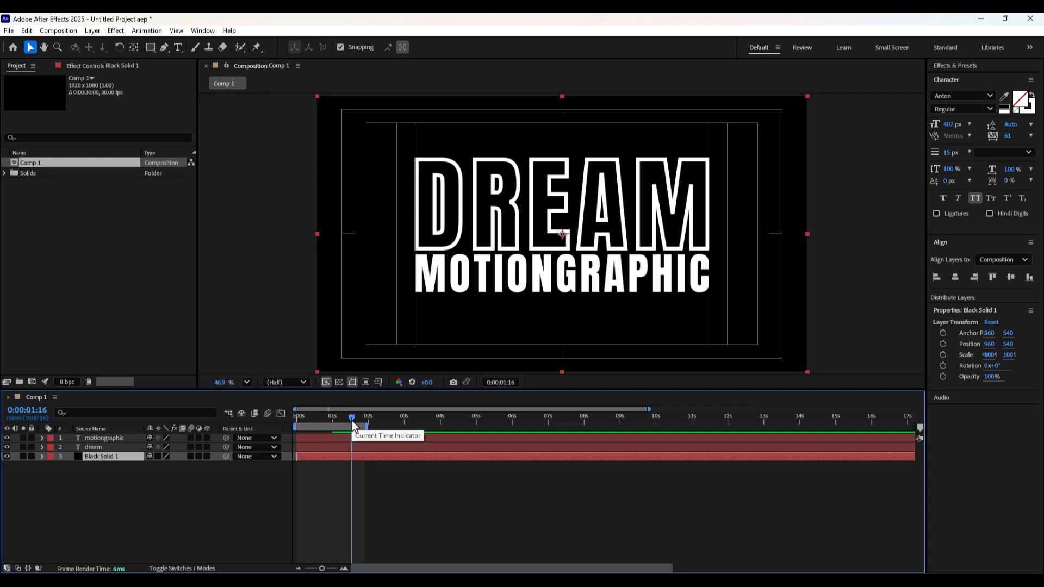
Go to 0:00:00:22 and apply the Gradient Ramp effect to the black solid
drag(352, 422, 322, 427)
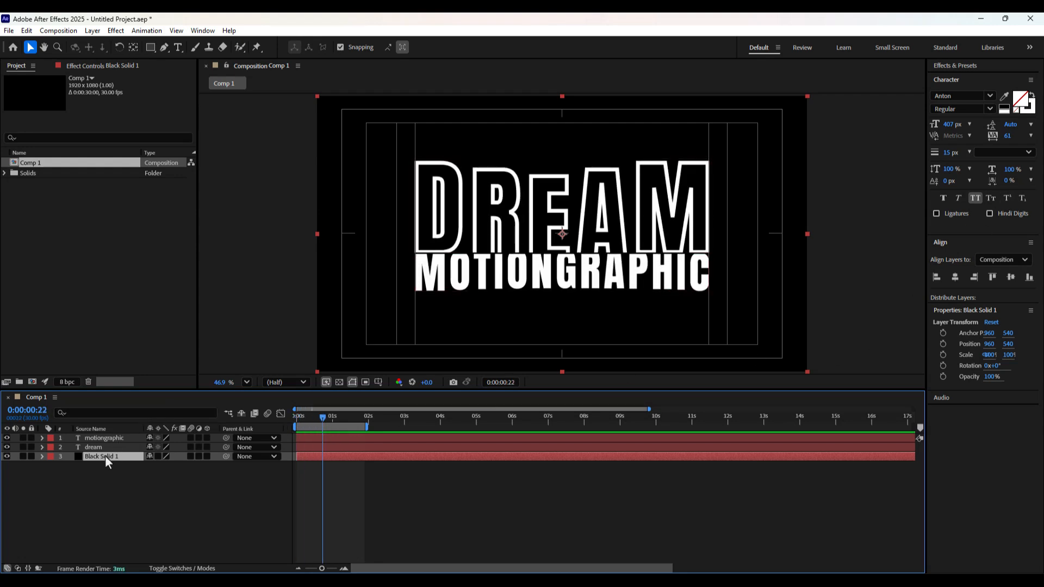
click(956, 66)
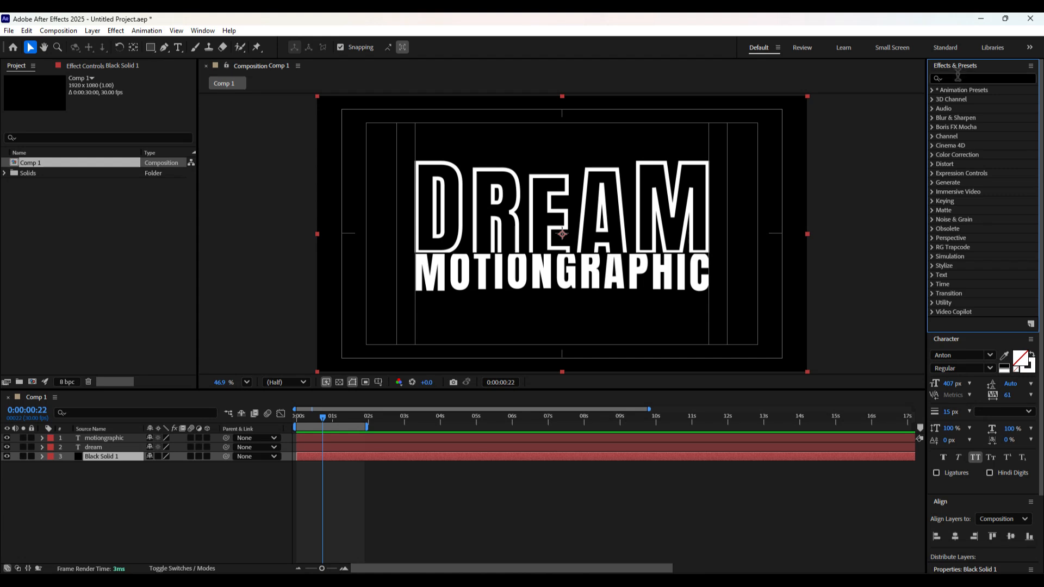
click(958, 78)
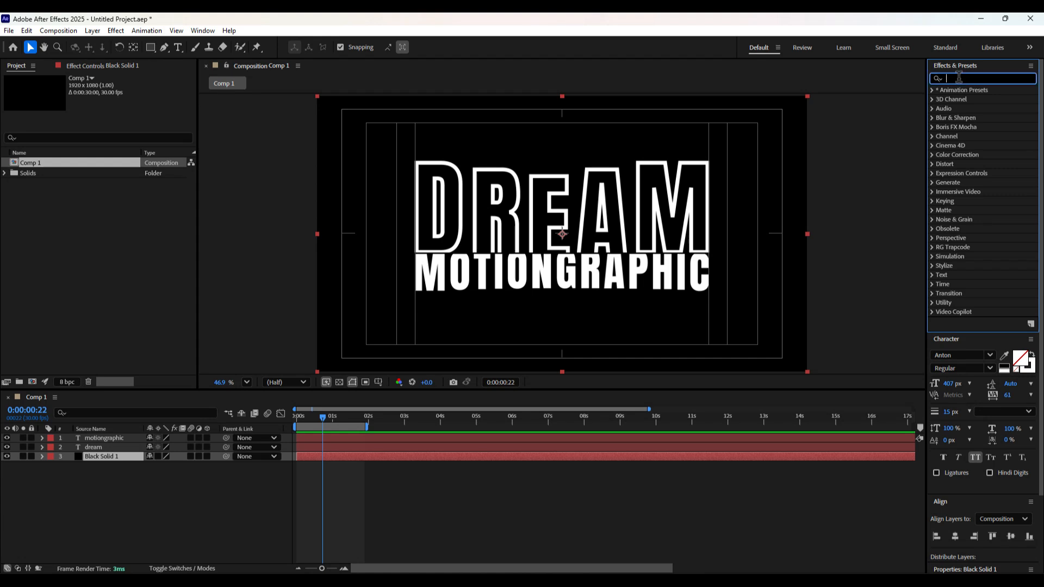
text(grad)
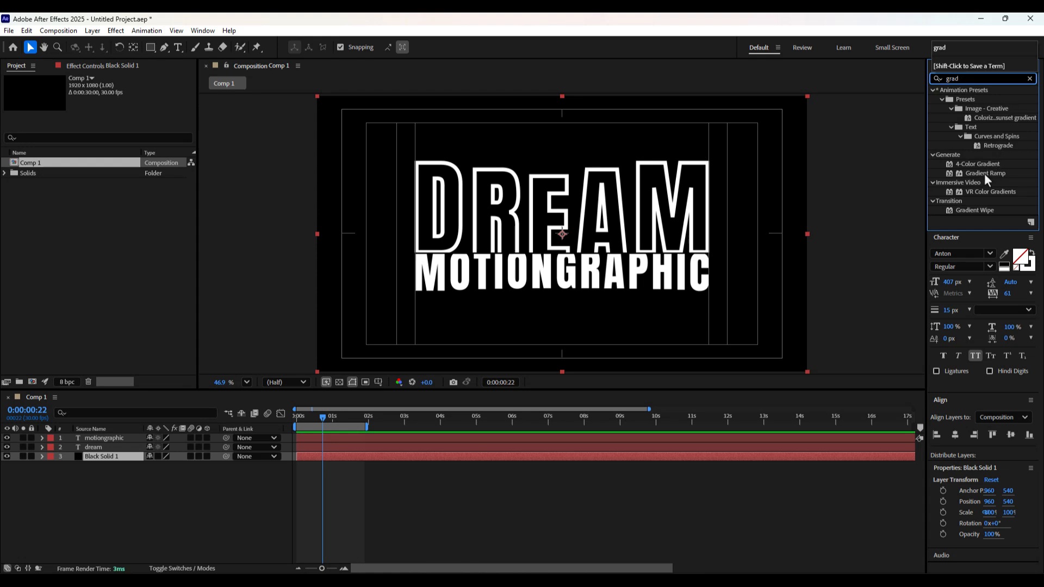
drag(984, 174, 122, 458)
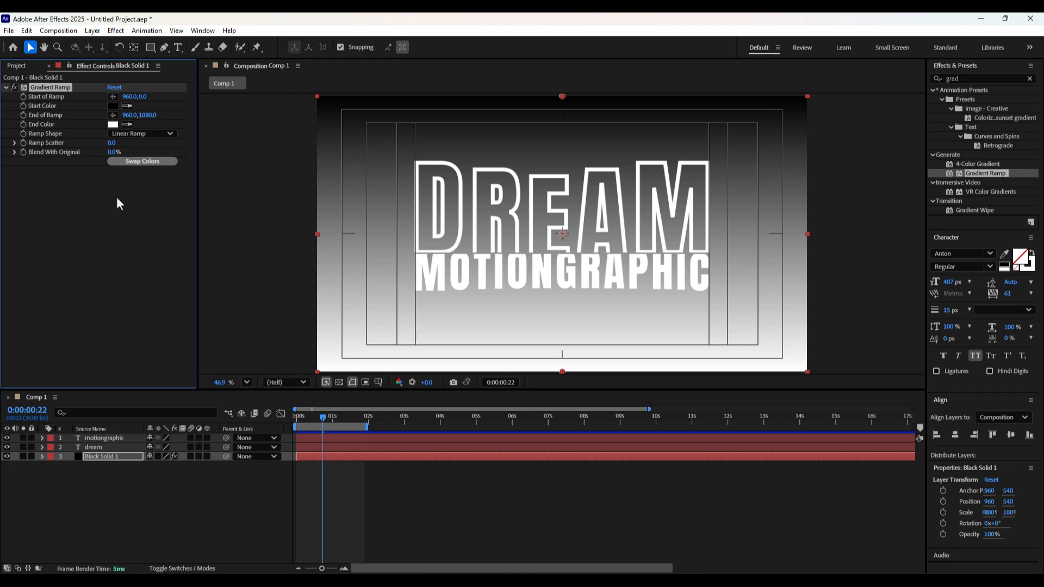
Set the gradient's ramp shape to Radial Ramp and swap its start and end colors
click(135, 133)
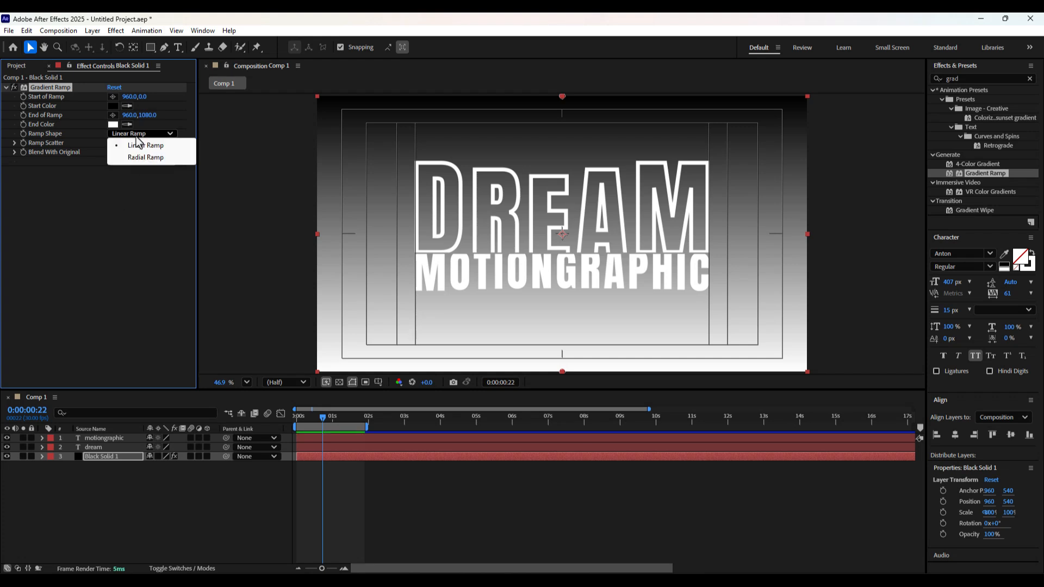
click(143, 158)
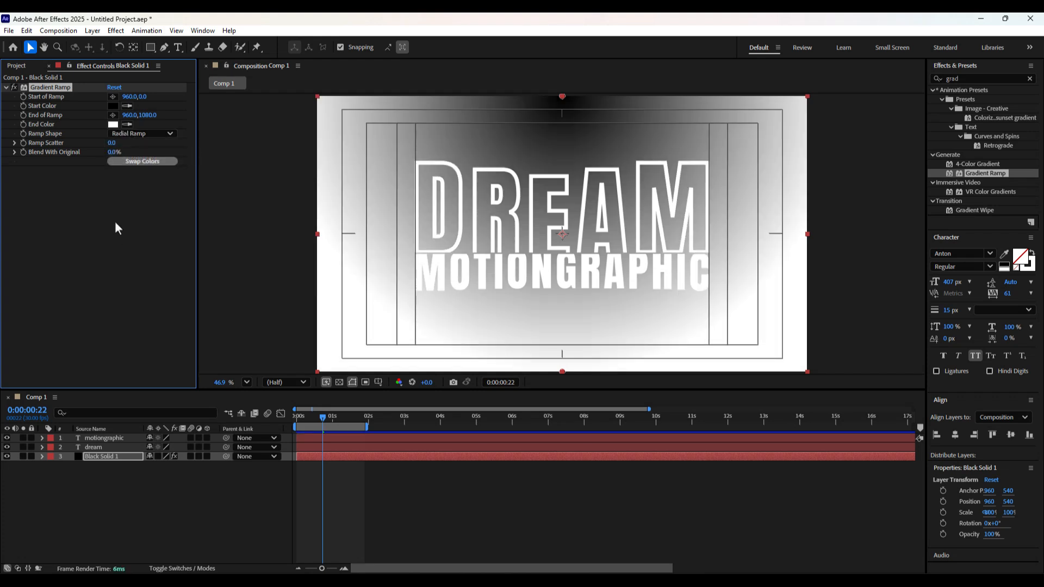
click(140, 160)
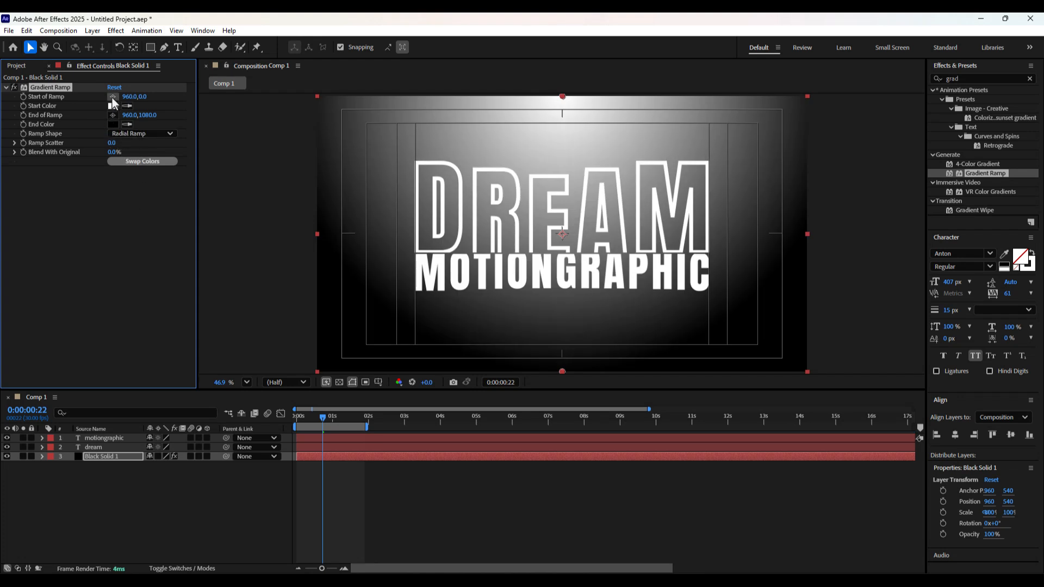
Place the ramp's start at the composition centre, about 959, 541, and its end below the frame at about 751, 1855
click(113, 96)
click(562, 235)
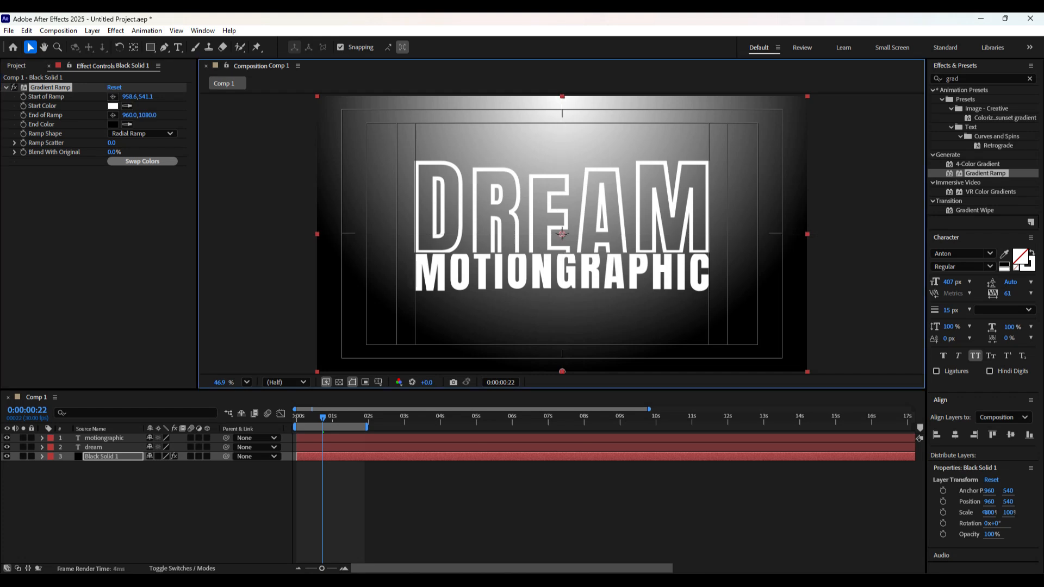
scroll(614, 233, down, 2)
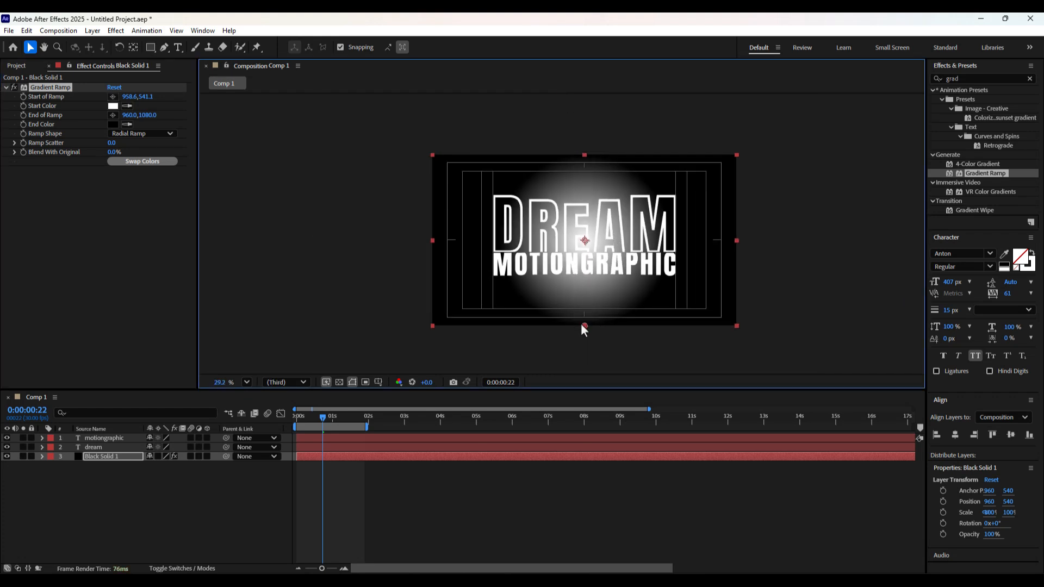
drag(583, 327, 550, 439)
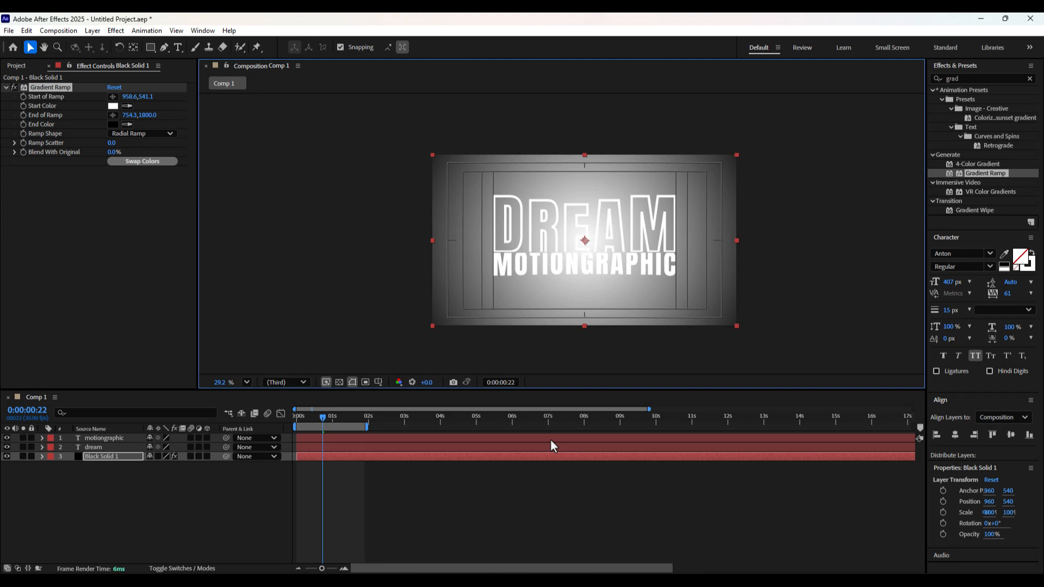
drag(550, 439, 549, 448)
Change the gradient ramp's start color from white to a light lavender blue with a hue of 241°
click(114, 105)
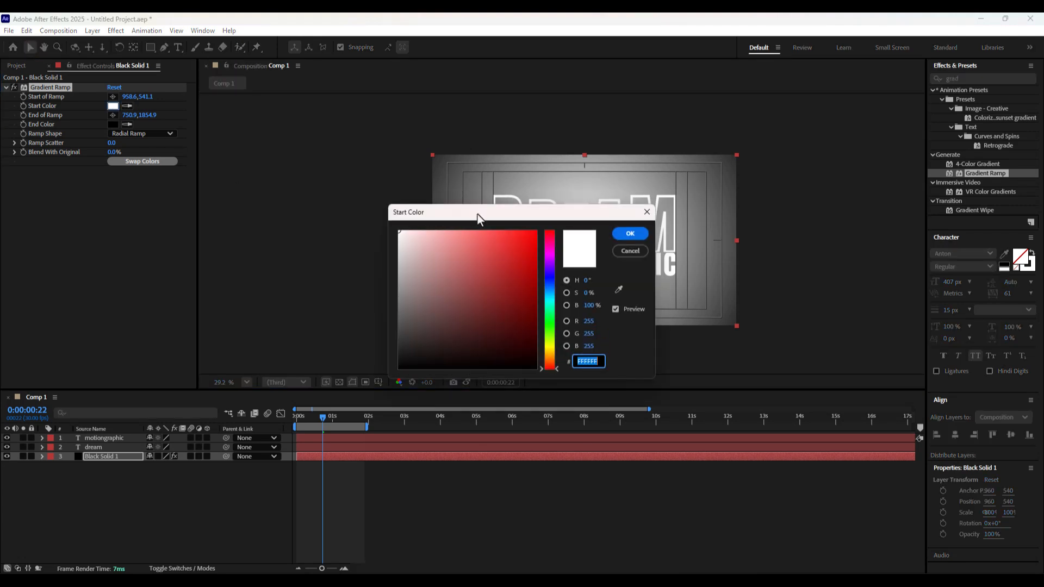
drag(478, 214, 509, 293)
click(582, 356)
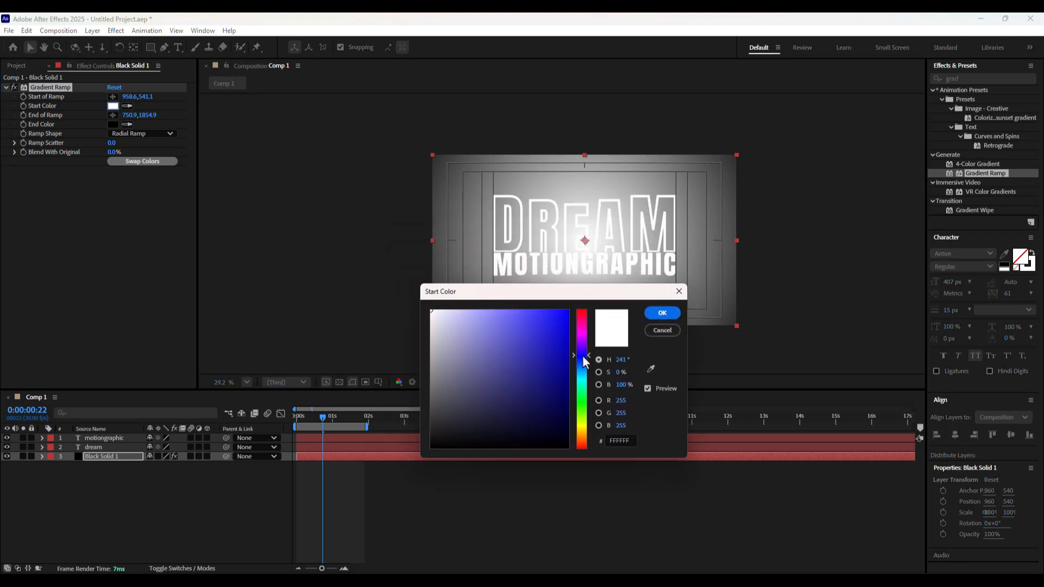
click(503, 324)
mouse_move(503, 325)
mouse_down()
mouse_move(465, 316)
mouse_move(500, 326)
mouse_move(476, 316)
mouse_up()
click(660, 314)
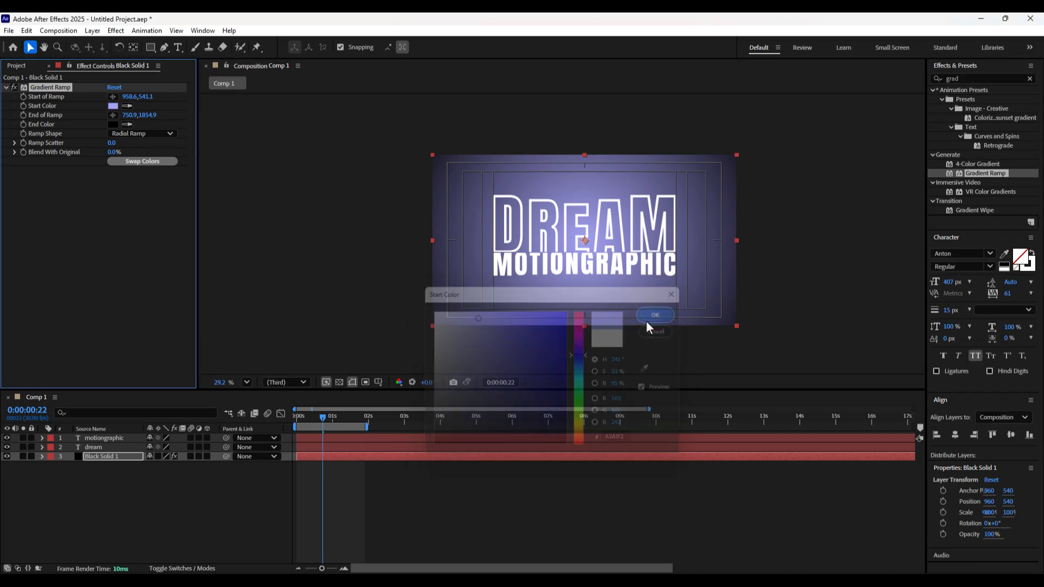
Change the gradient ramp's end color to a deep saturated blue with a hue of about 243°
click(113, 124)
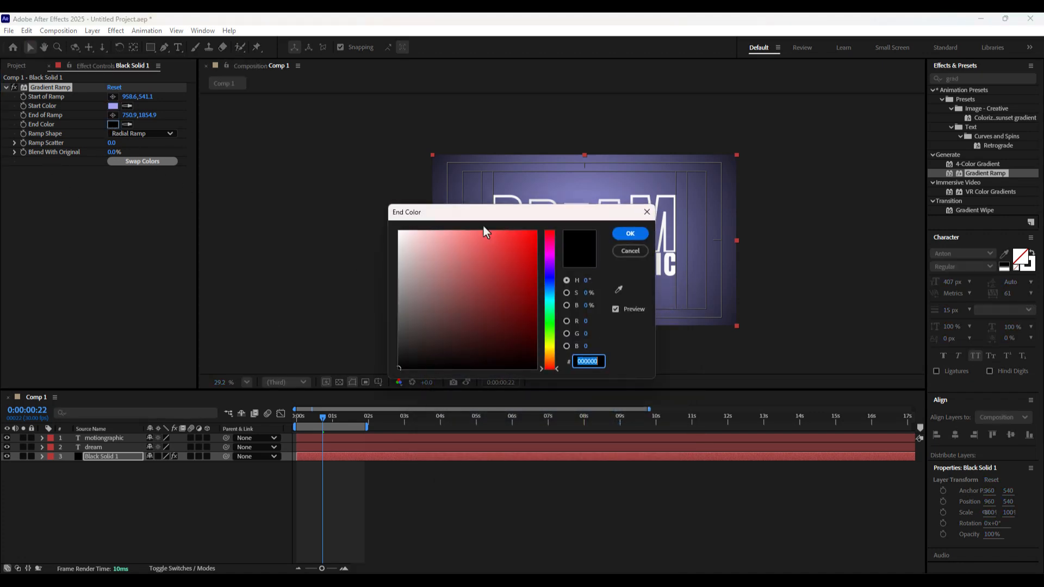
drag(484, 226, 495, 314)
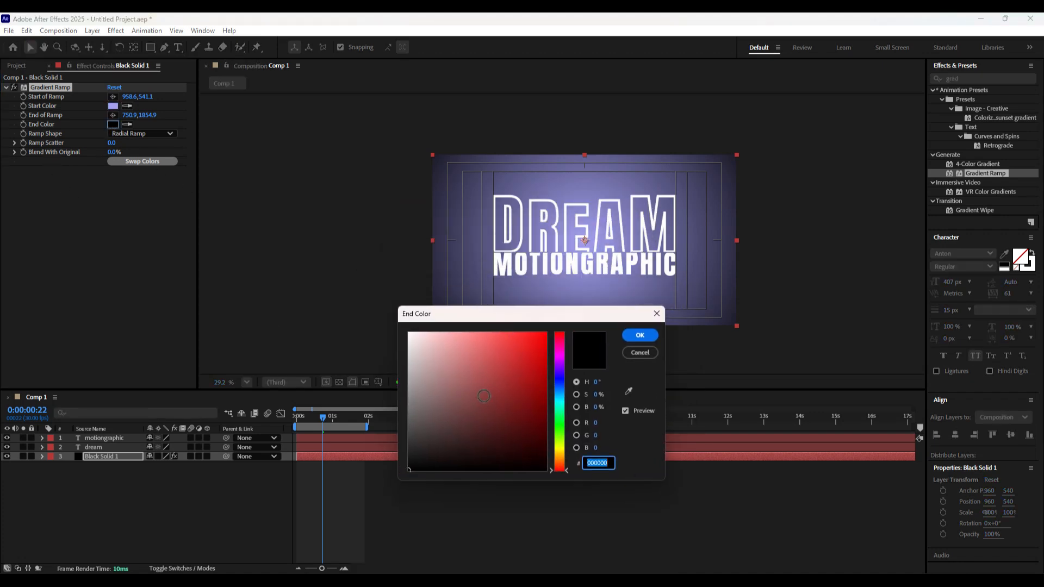
click(559, 378)
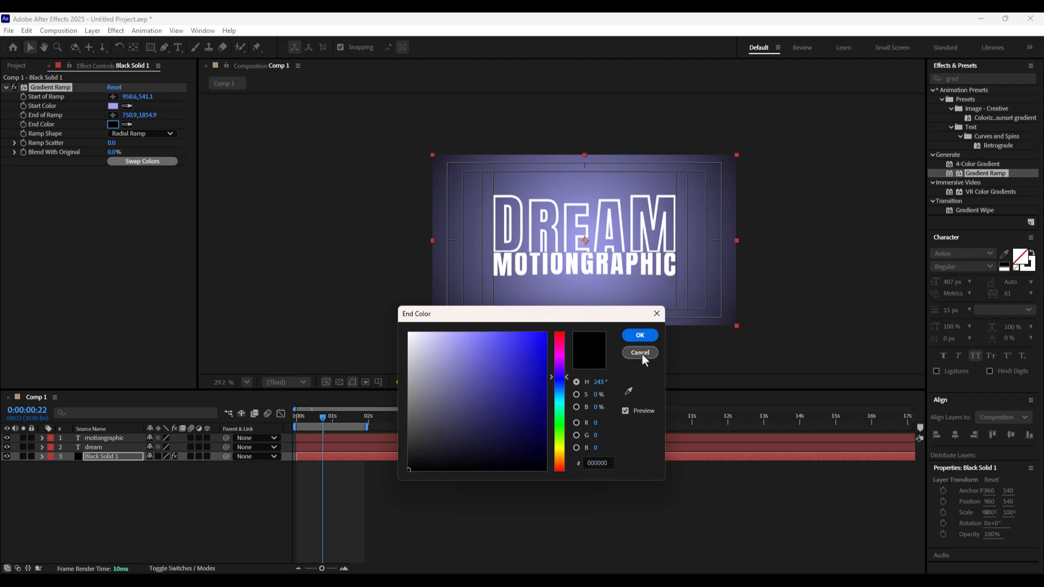
drag(512, 363, 513, 363)
click(636, 337)
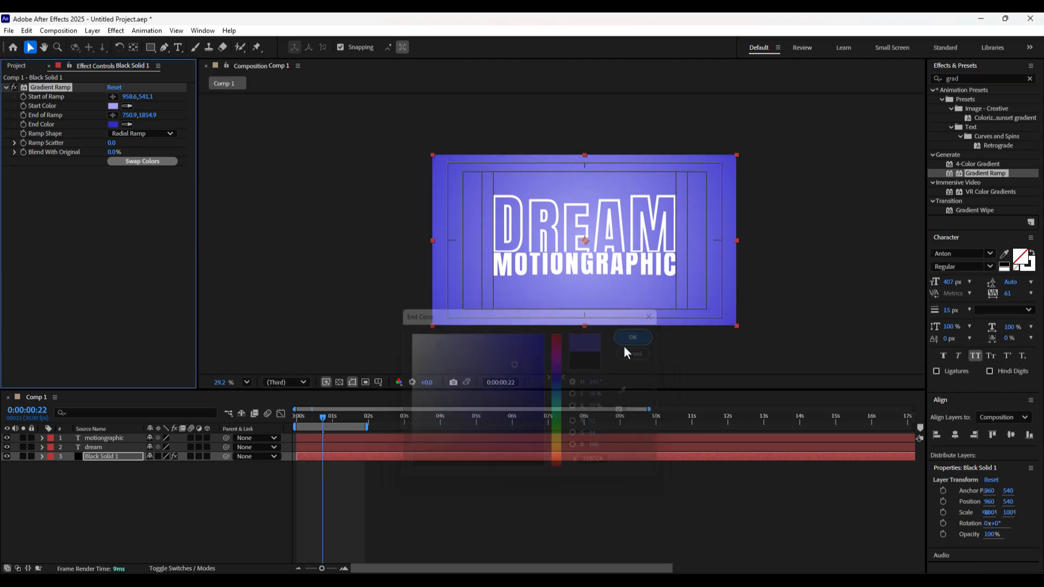
Fit the composition in the viewer up to 100% and preview the title animation over the blue gradient
click(246, 383)
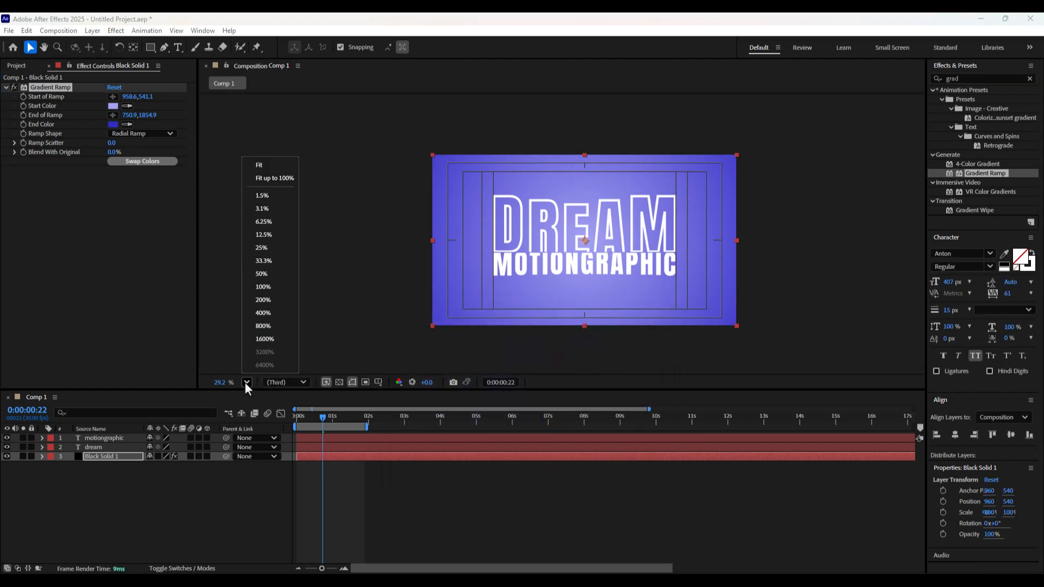
click(274, 178)
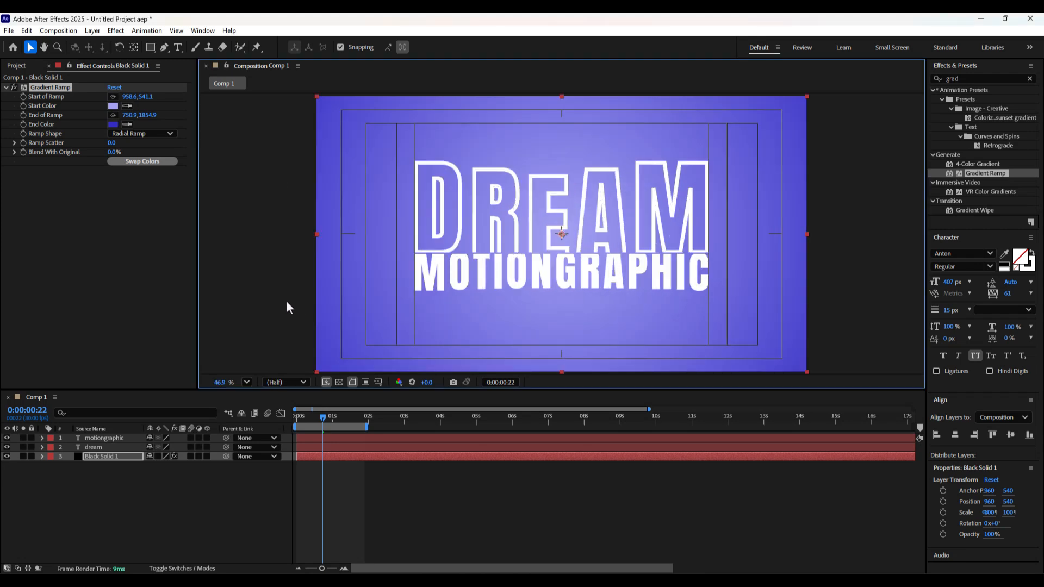
key(space)
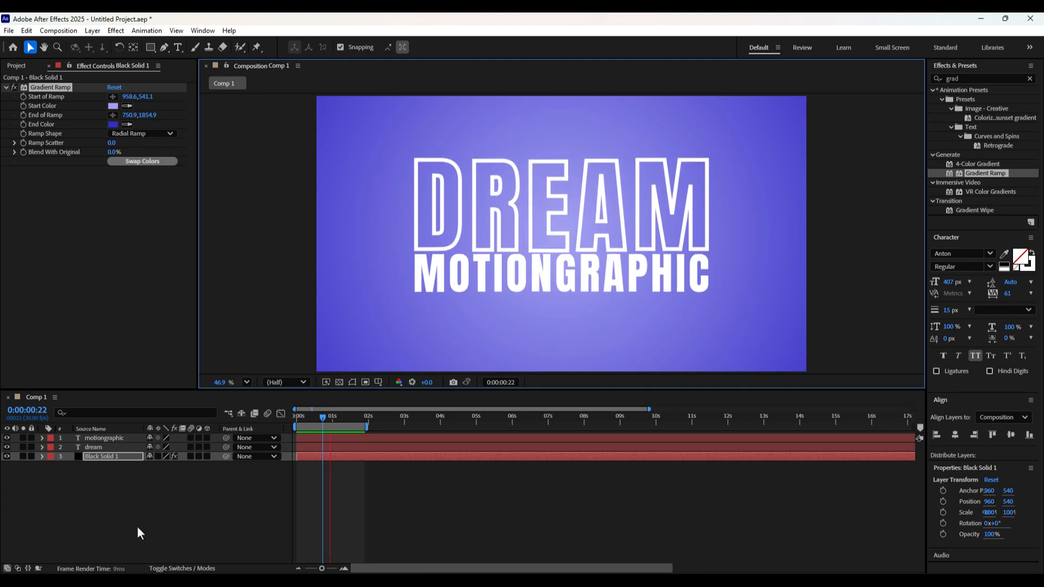
key(space)
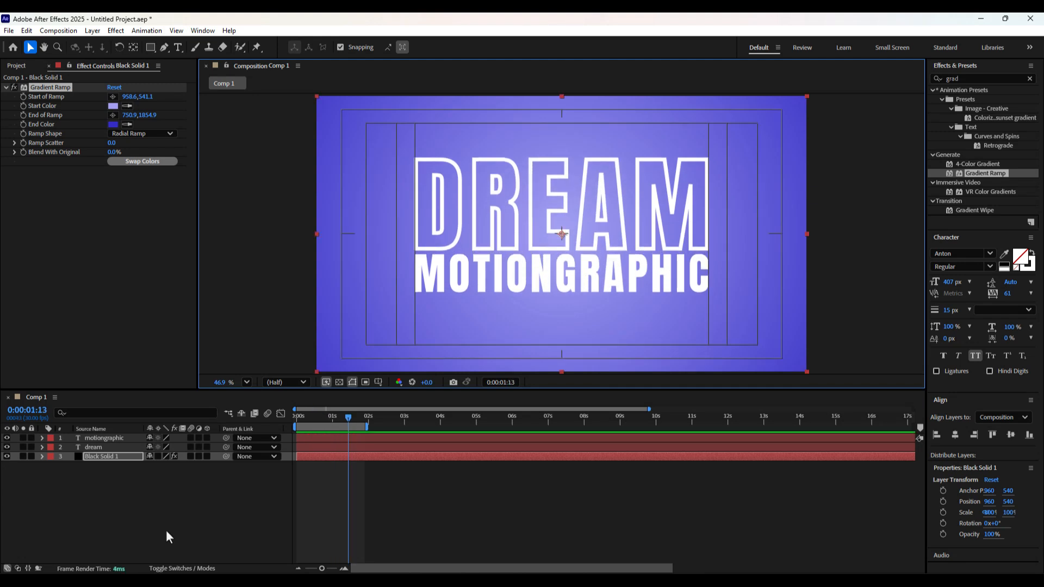
Refine the gradient ramp's start color to the slightly deeper lavender blue 9997F0
click(112, 105)
drag(445, 240, 449, 238)
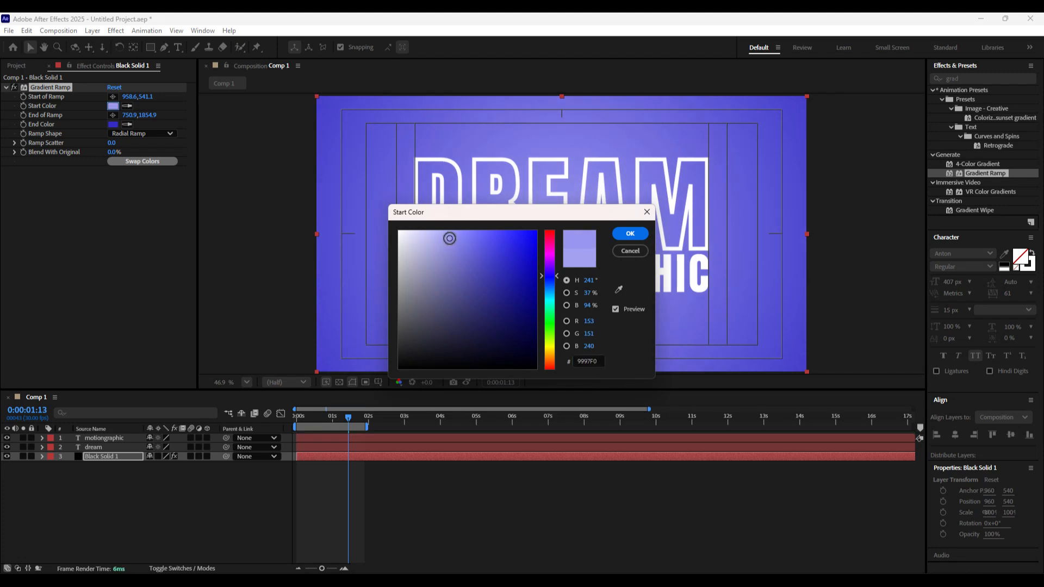
click(629, 233)
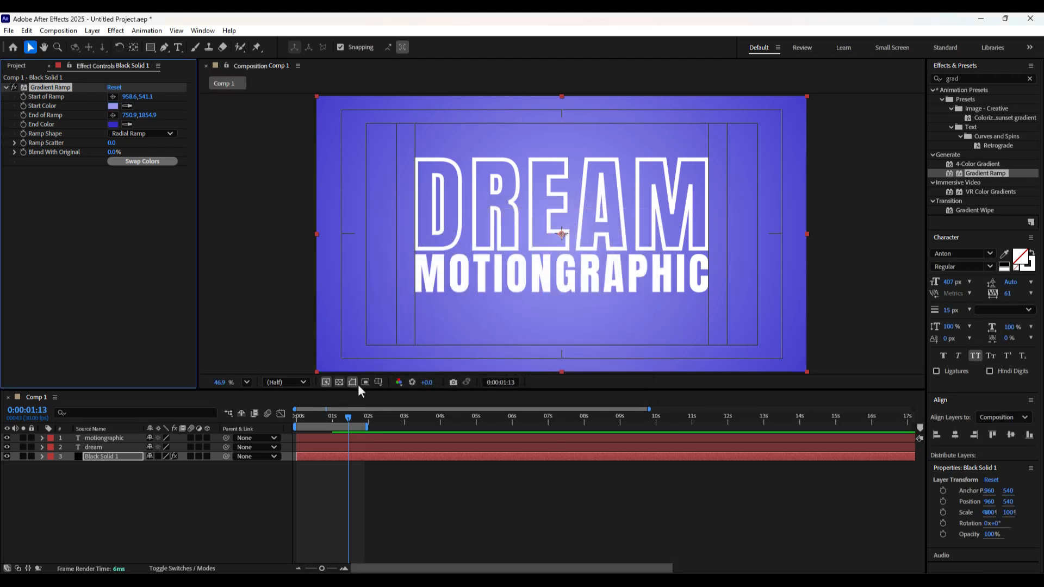
Hide the title/action safe overlay in the composition view and deselect the solid
click(379, 382)
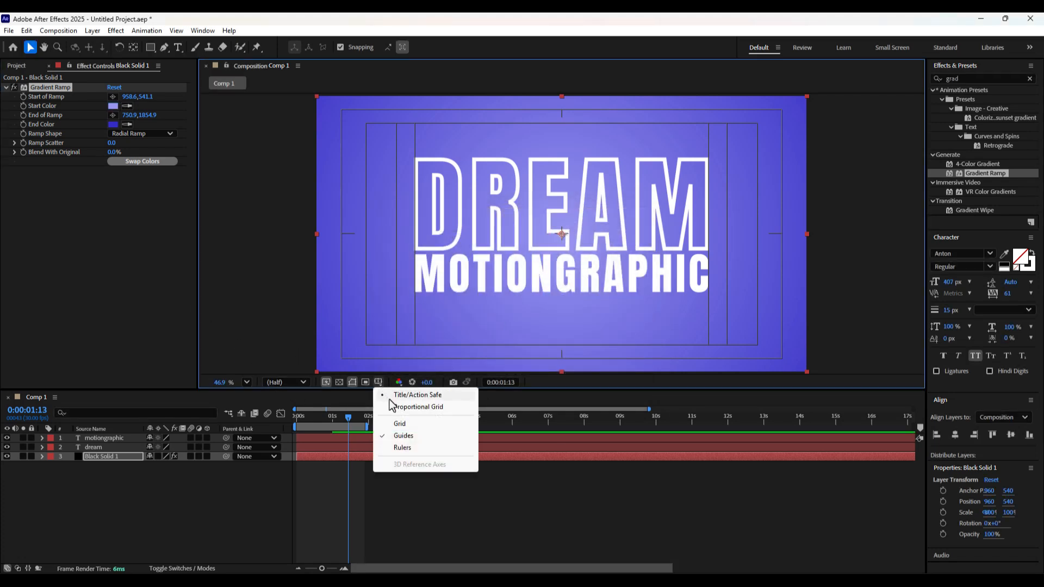
click(392, 395)
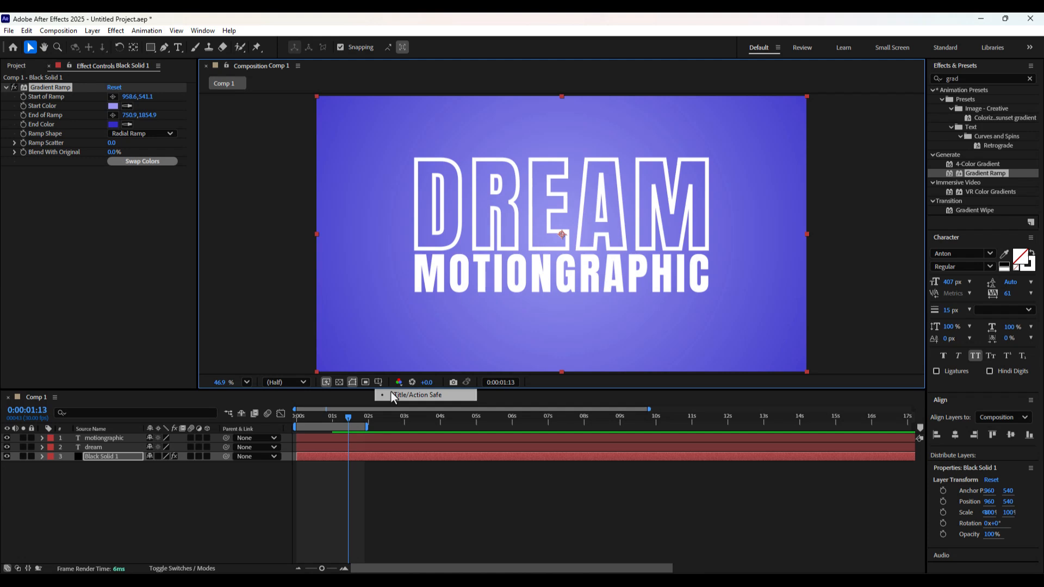
click(163, 492)
Find the Drop Shadow effect by searching for "drop sh" and apply it to the dream text layer
click(114, 448)
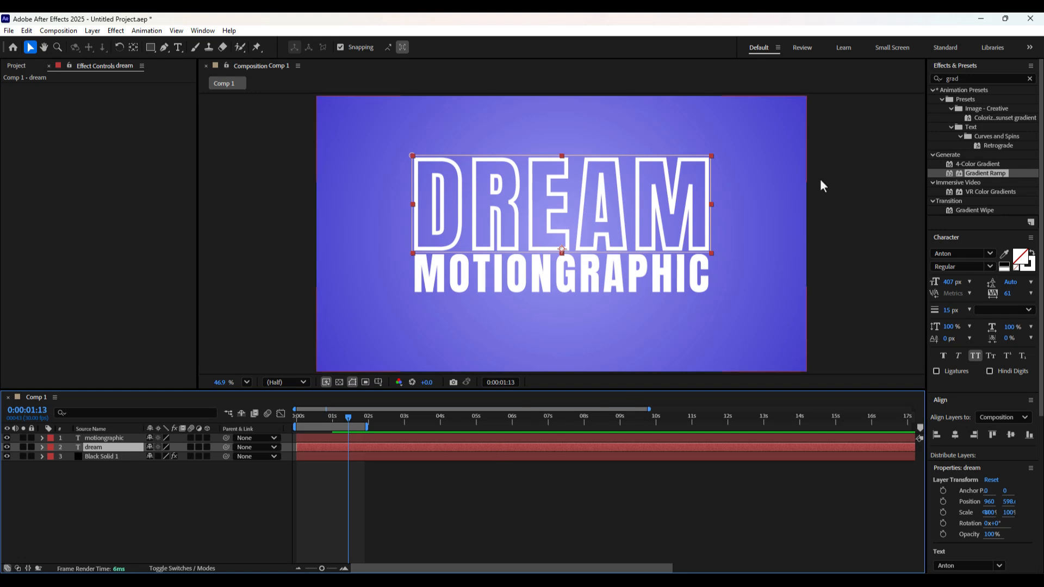
click(963, 79)
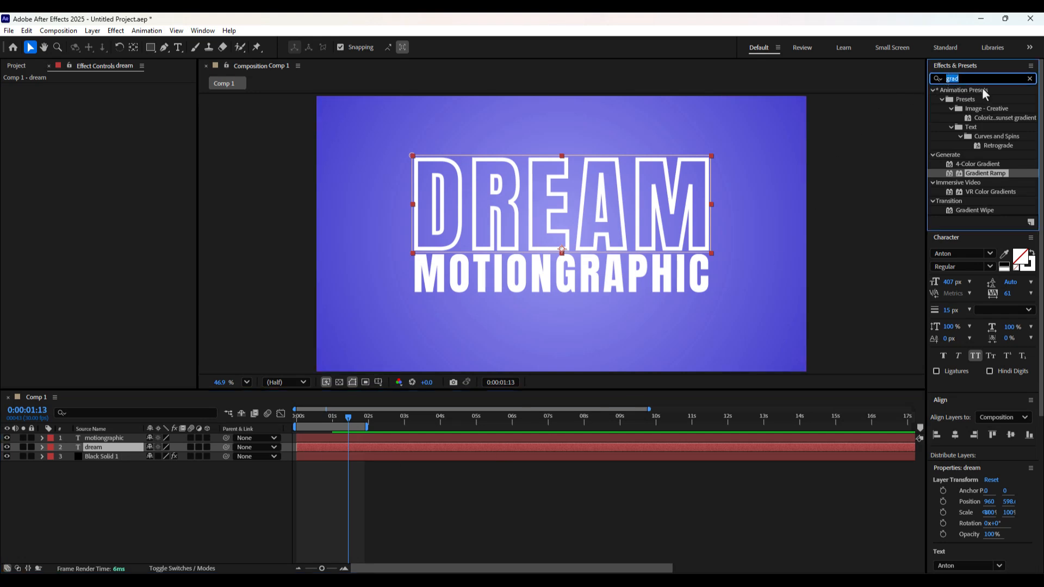
text(dr)
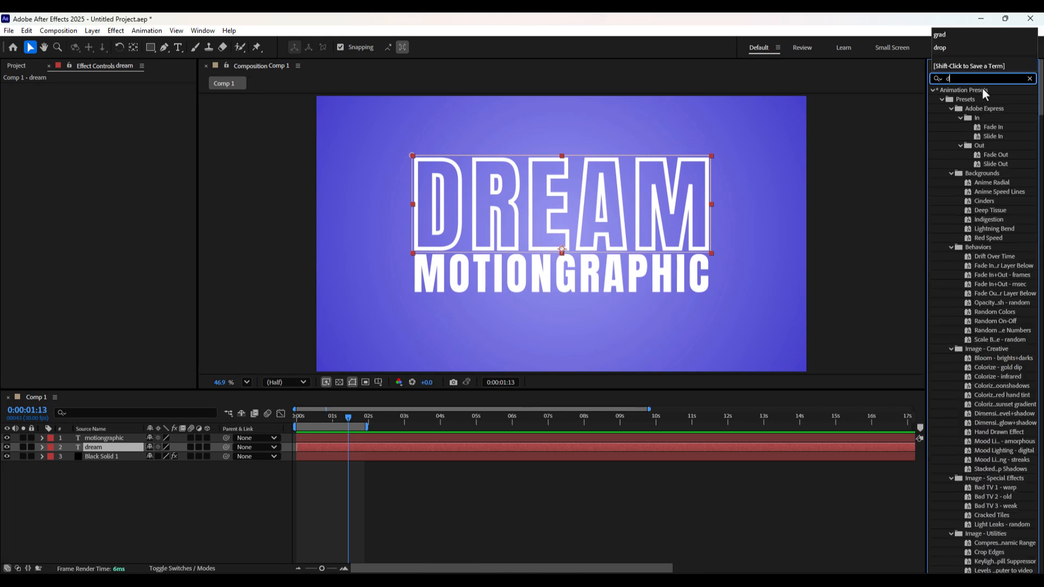
text(o)
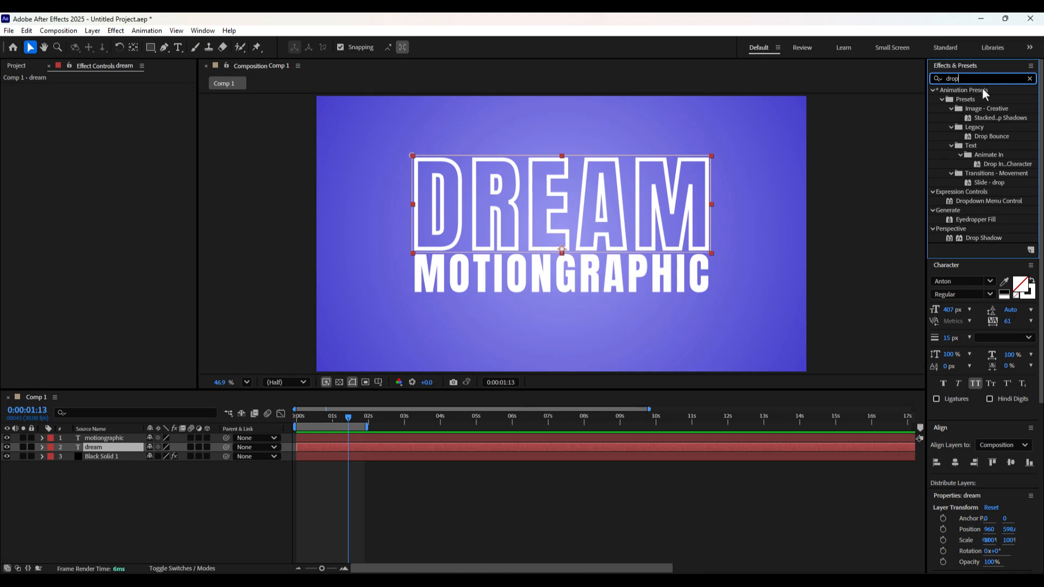
text(p sh)
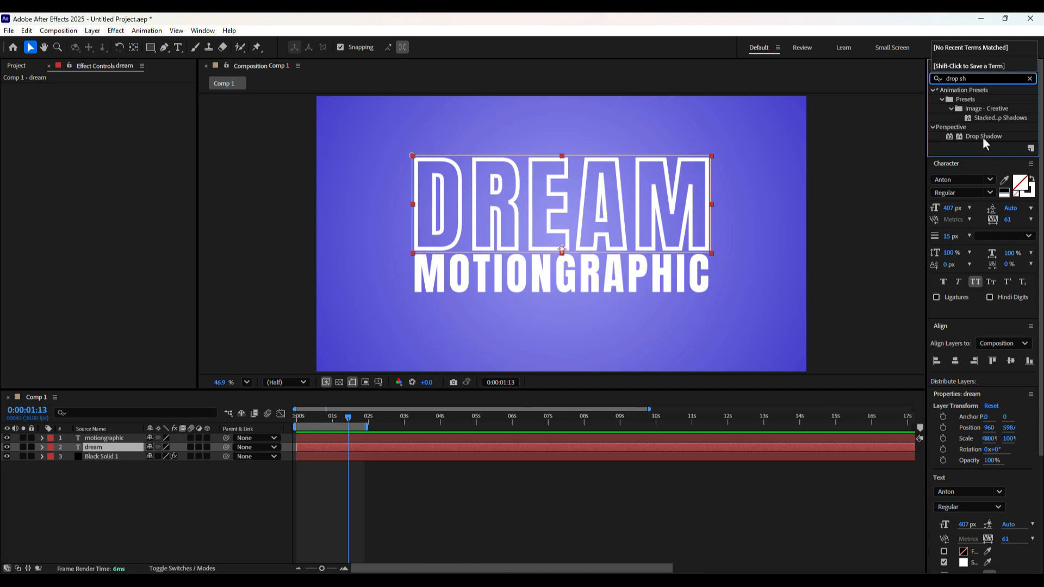
drag(983, 137, 123, 451)
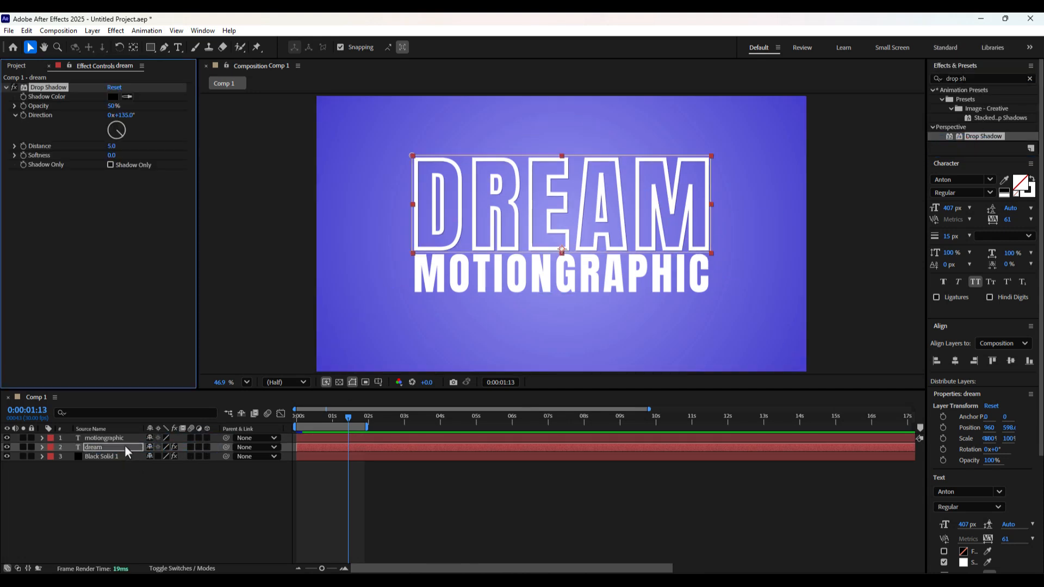
Set the dream layer's drop shadow direction to 180° and its distance to 12
click(124, 116)
text(180)
key(Return)
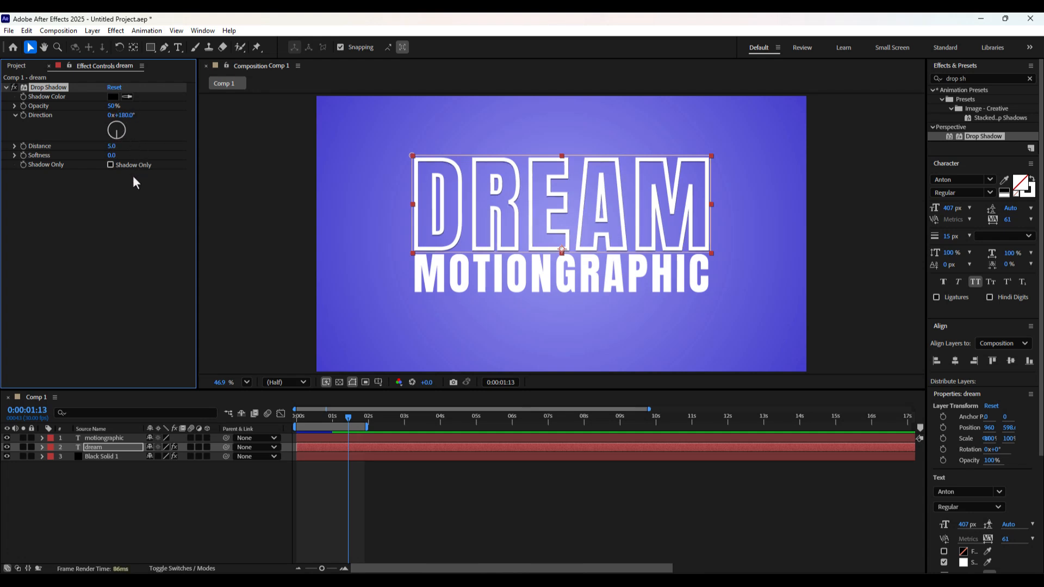
click(111, 146)
text(12)
key(Return)
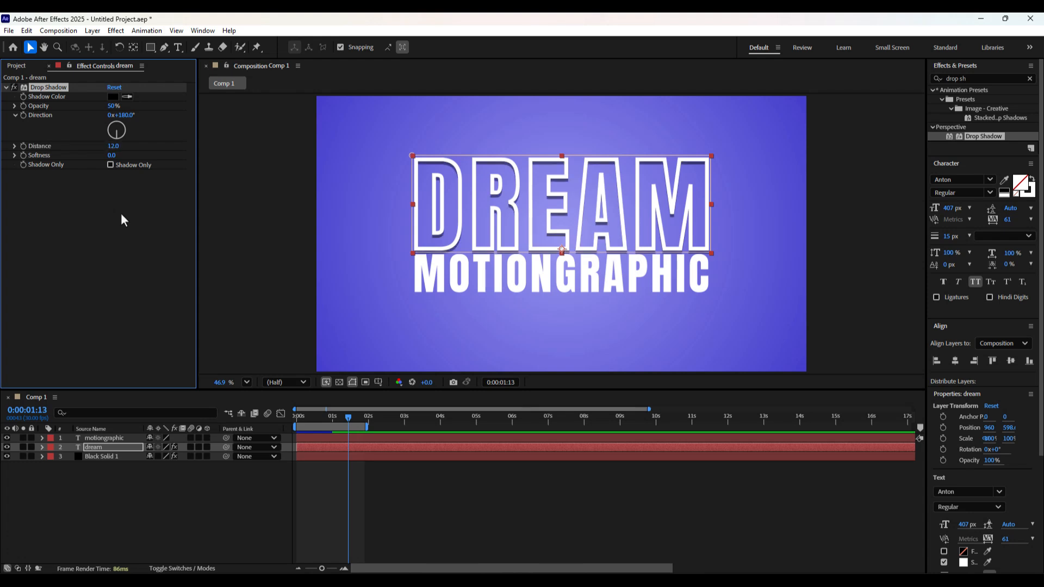
Soften the dream layer's drop shadow by setting its softness to 19
click(112, 155)
text(5)
key(Return)
drag(119, 158, 127, 162)
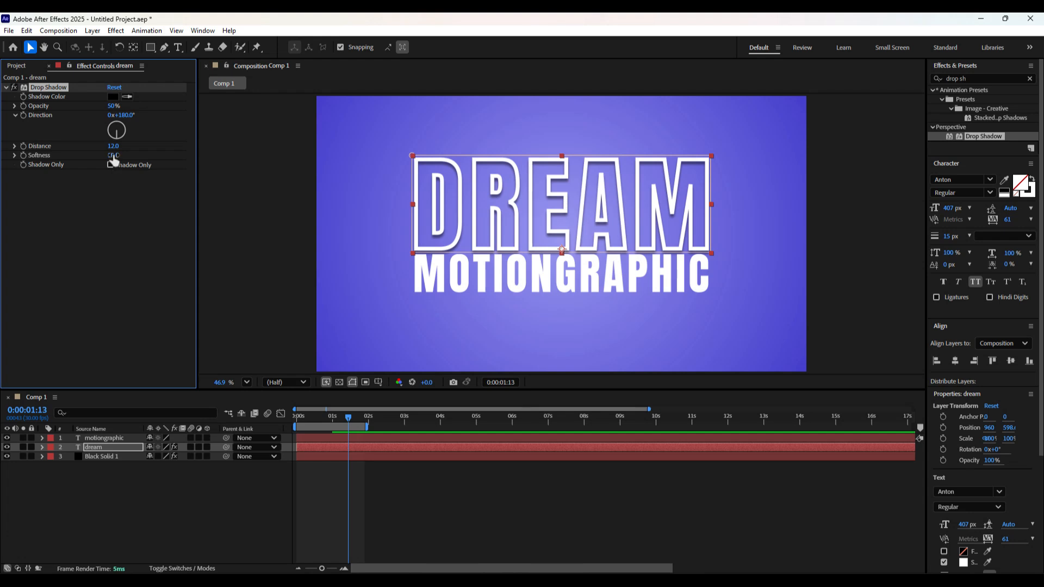
drag(114, 155, 113, 155)
Copy the Drop Shadow effect from the dream layer onto the motiongraphic layer and preview the animation
click(47, 91)
click(46, 88)
key(ctrl+c)
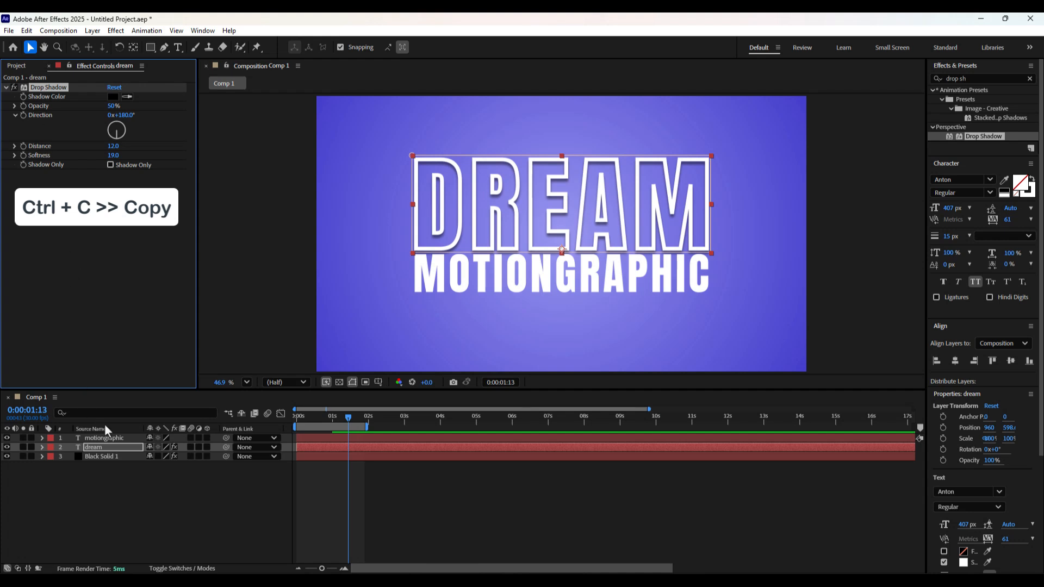
click(113, 438)
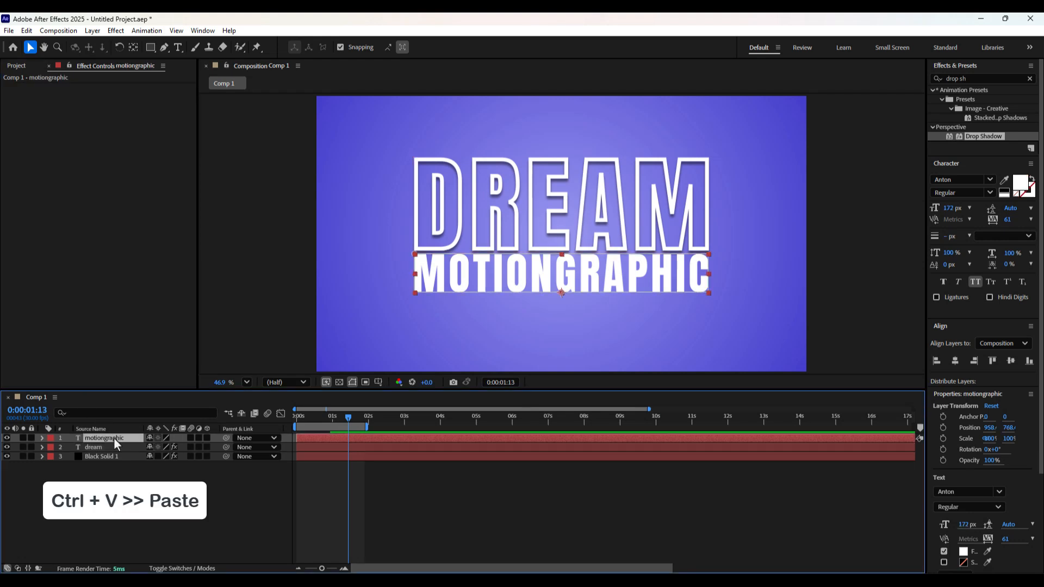
key(ctrl+v)
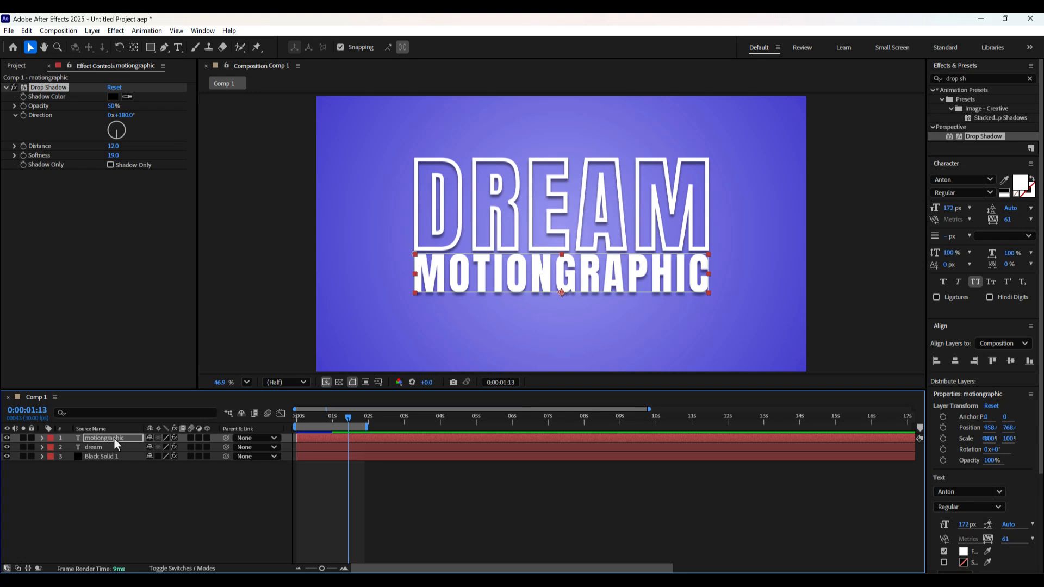
click(201, 502)
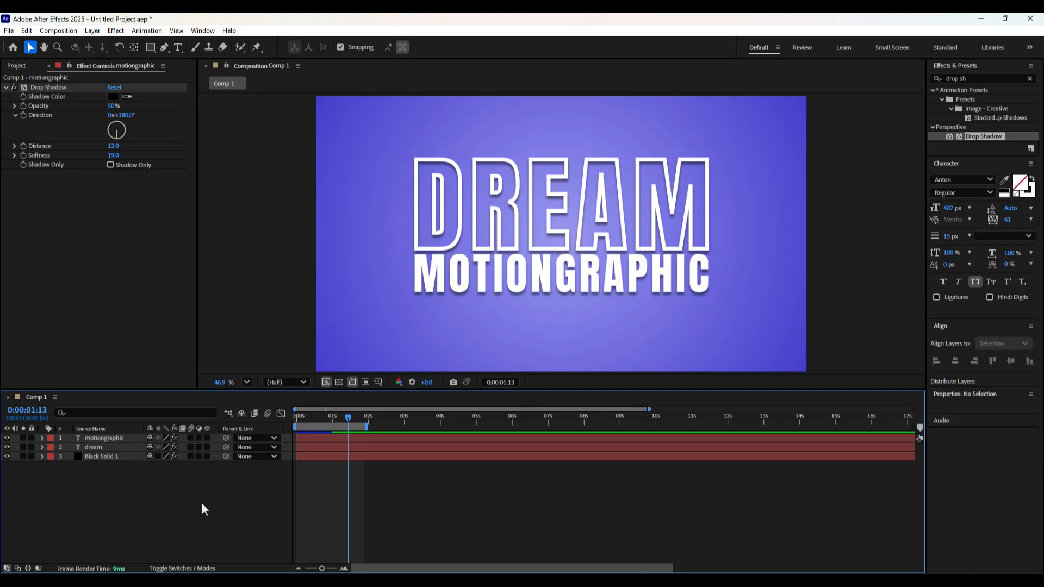
key(space)
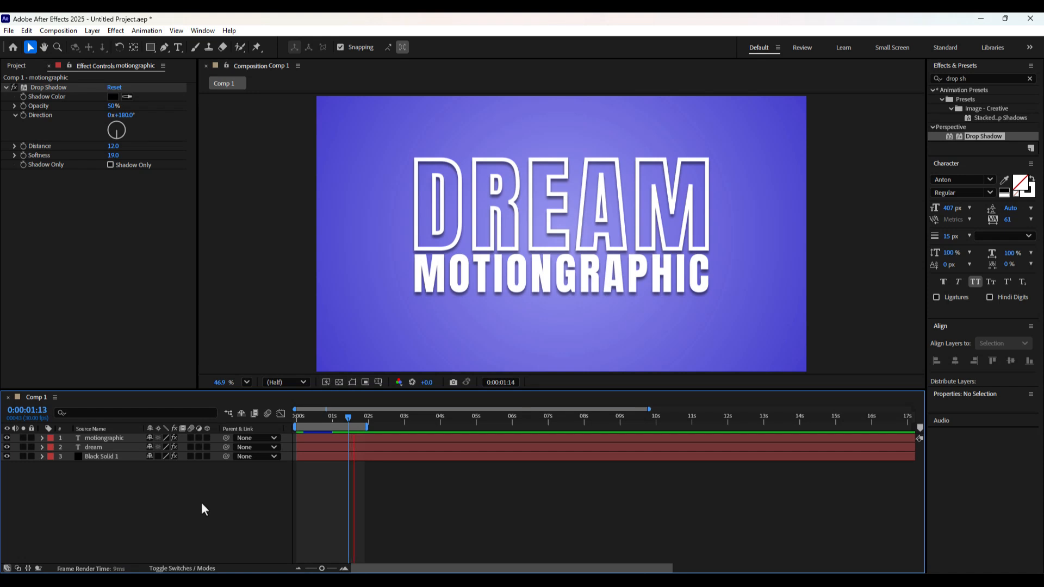